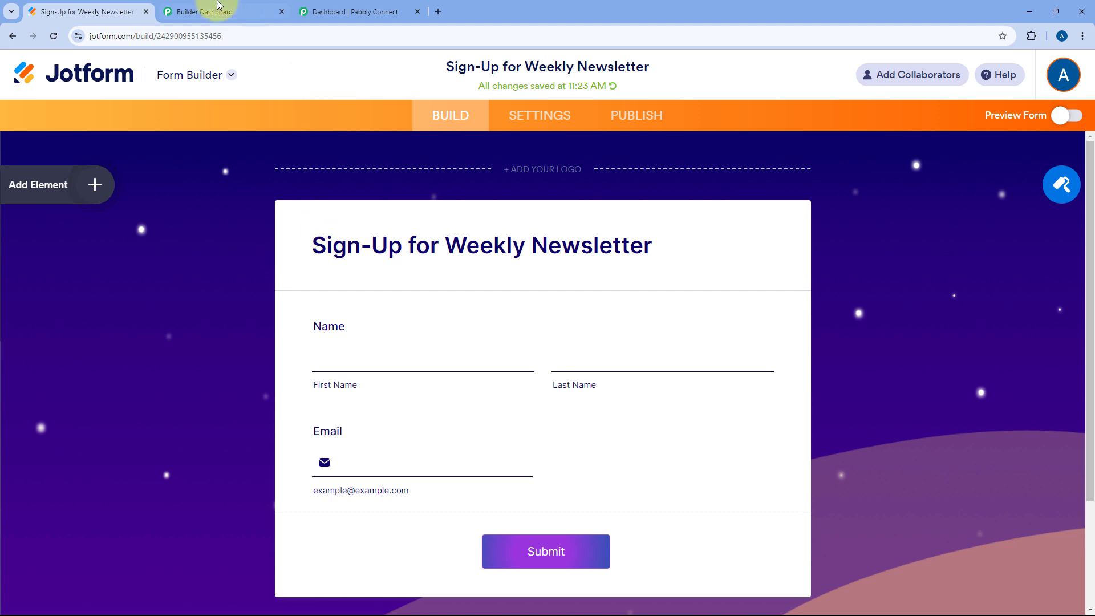
Switch from the Jotform sign-up form to the Pabbly Connect dashboard
{"action": "left_click", "coordinate": [219, 11]}
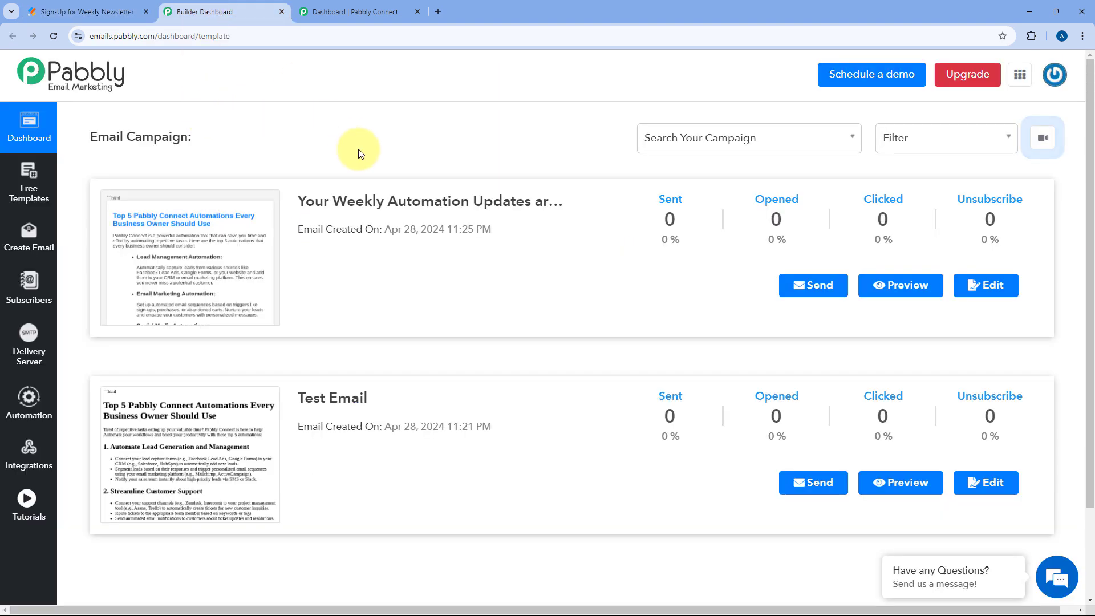
{"action": "left_click", "coordinate": [377, 10]}
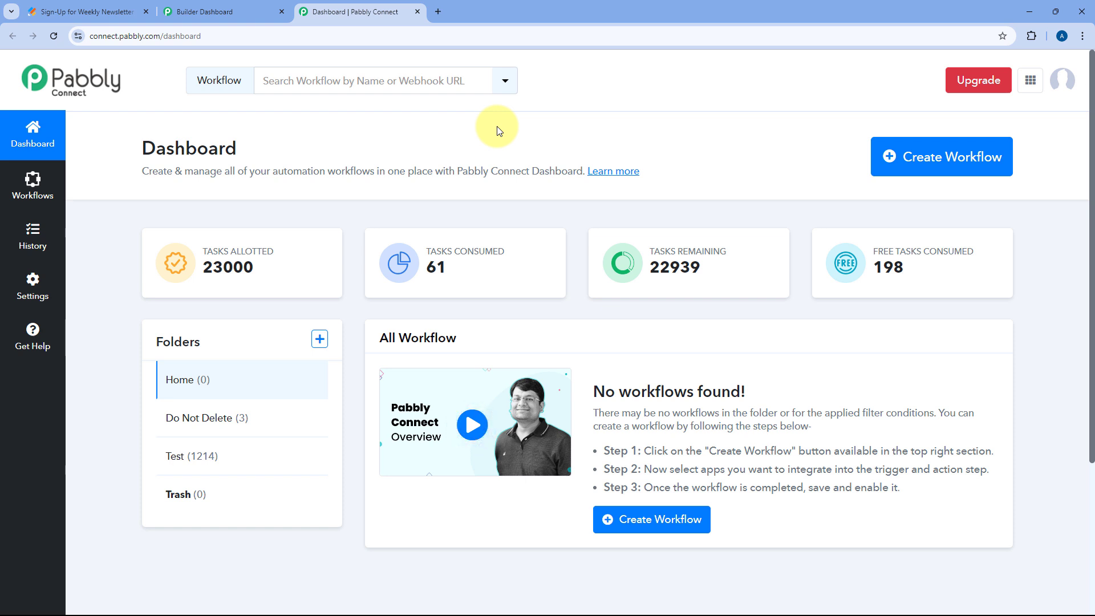
Create the workflow 'Jotform to Pabbly Email Marketing', keeping Home as its folder
{"action": "left_click", "coordinate": [945, 164]}
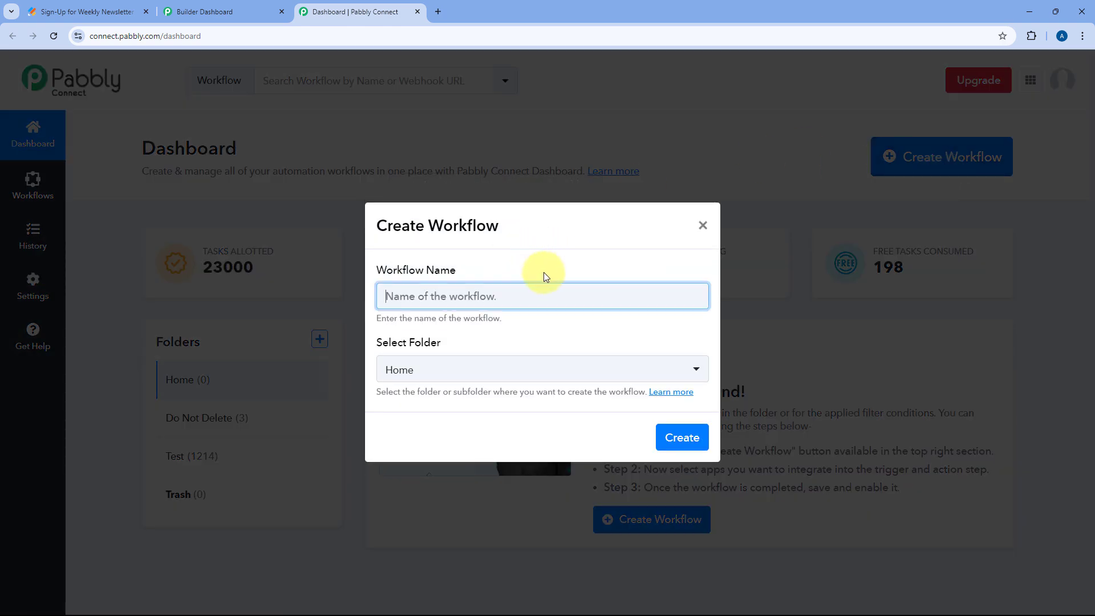
{"action": "type", "text": "Jp"}
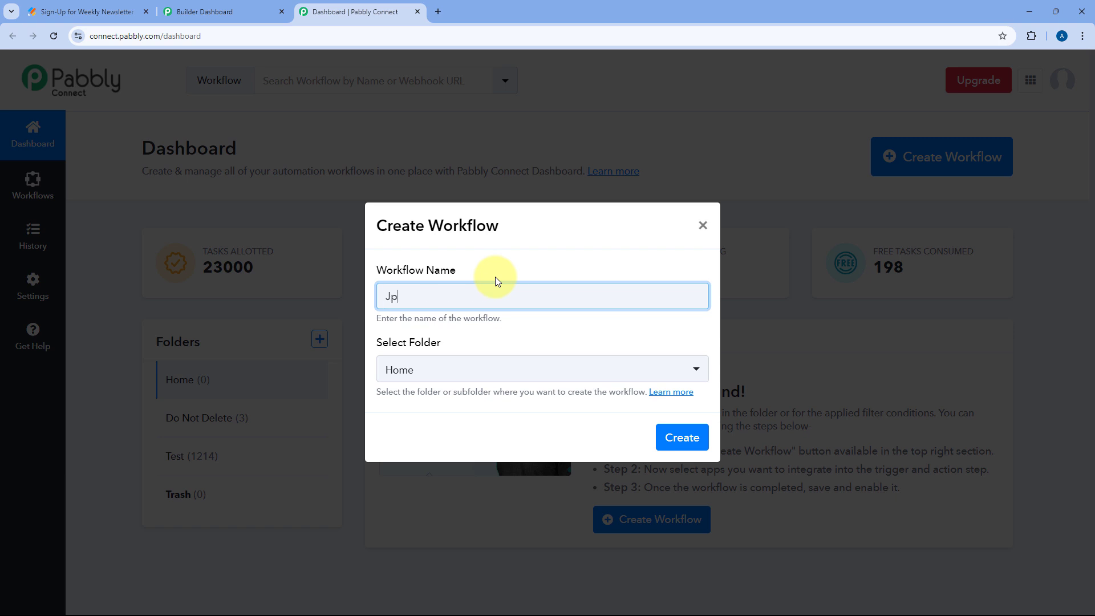
{"action": "key", "text": "BackSpace"}
{"action": "type", "text": "otform to Pabbly Email Marketing"}
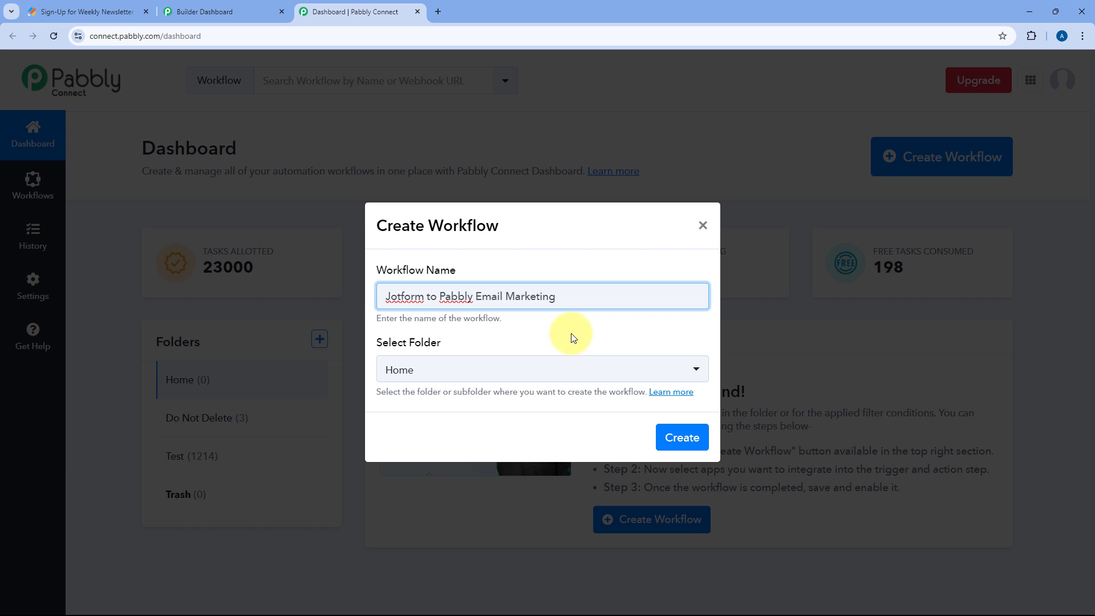
{"action": "left_click", "coordinate": [521, 371]}
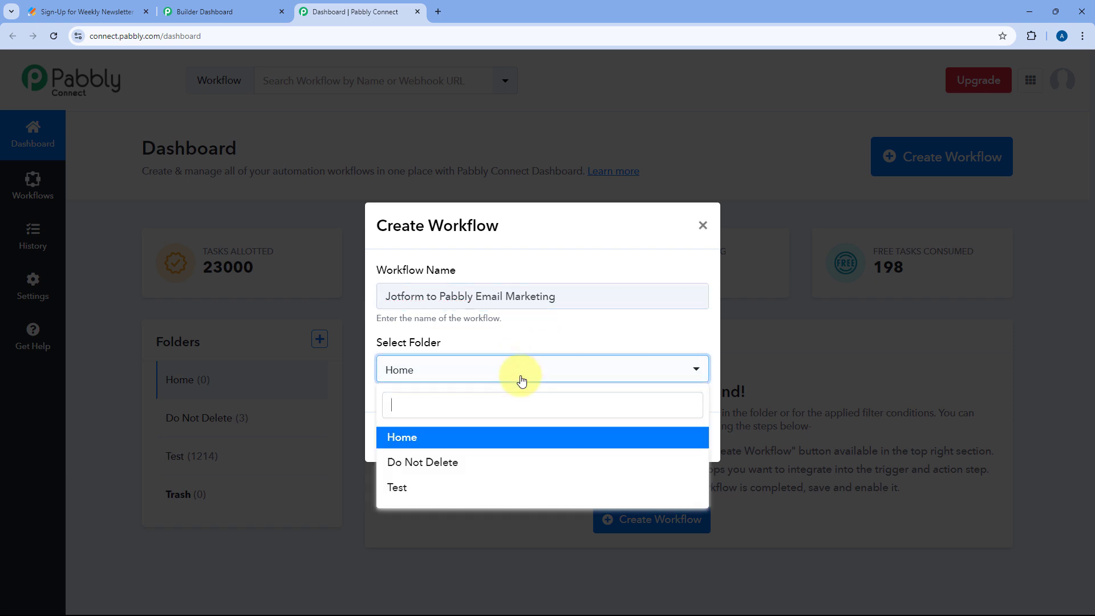
{"action": "left_click", "coordinate": [482, 437]}
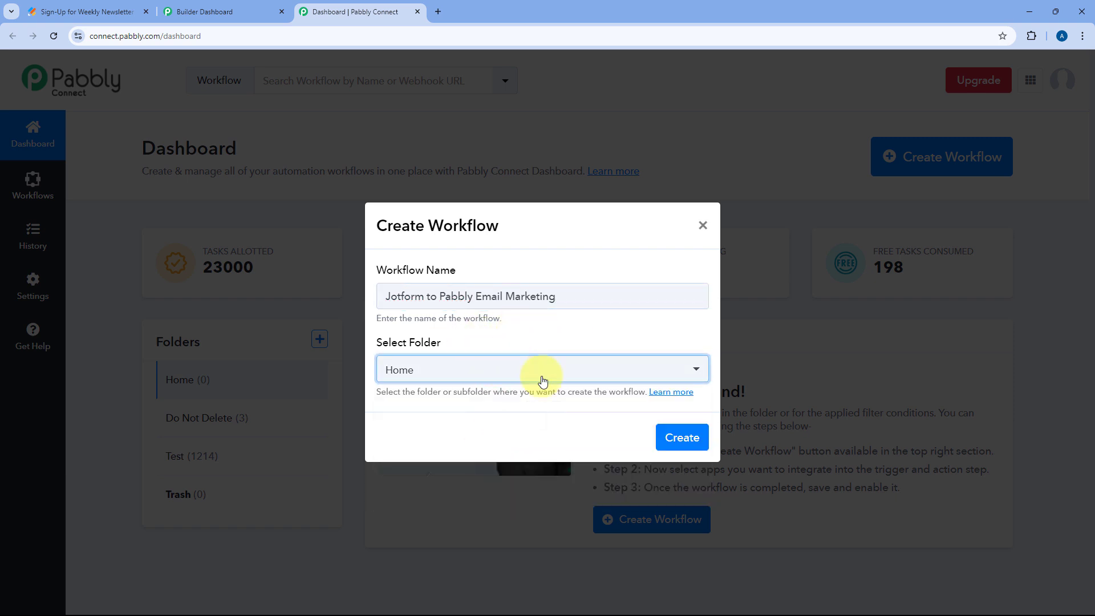
{"action": "left_click", "coordinate": [679, 438]}
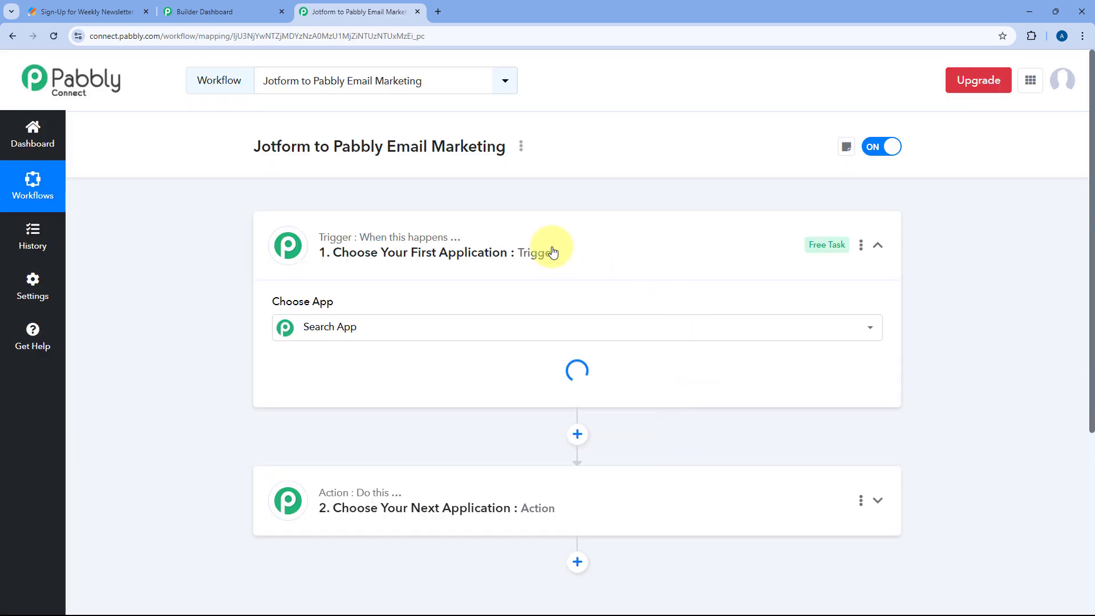
Collapse and re-expand the Trigger step to show its app list, including Webhook and 123FormBuilder
{"action": "left_click", "coordinate": [574, 244]}
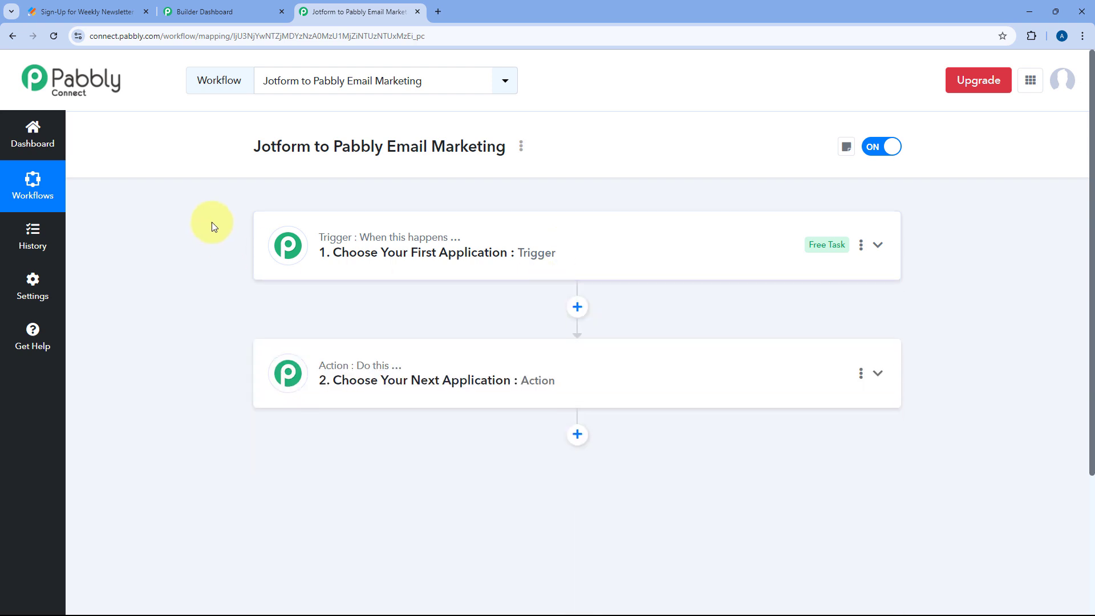
{"action": "scroll", "coordinate": [206, 225], "scroll_direction": "down", "scroll_amount": 1}
{"action": "scroll", "coordinate": [200, 222], "scroll_direction": "down", "scroll_amount": 1}
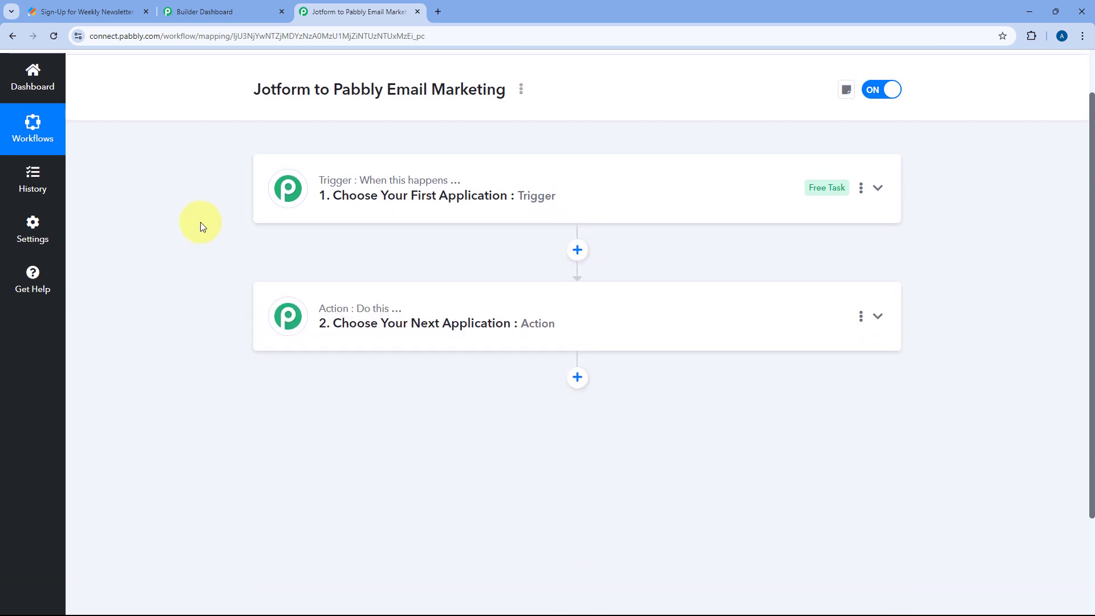
{"action": "mouse_move", "coordinate": [352, 187]}
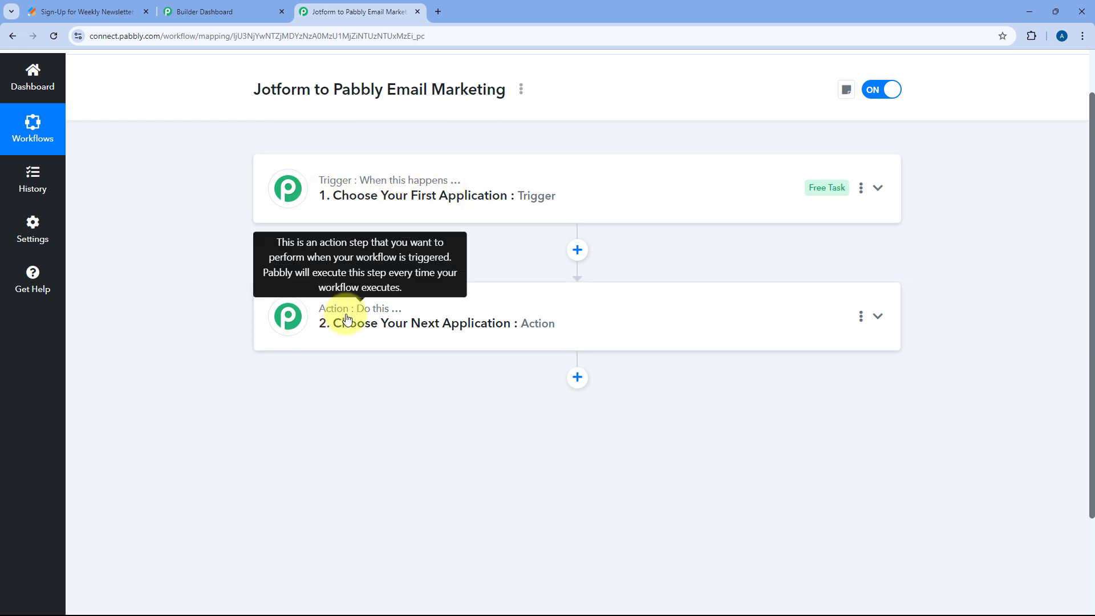
{"action": "left_click", "coordinate": [575, 181]}
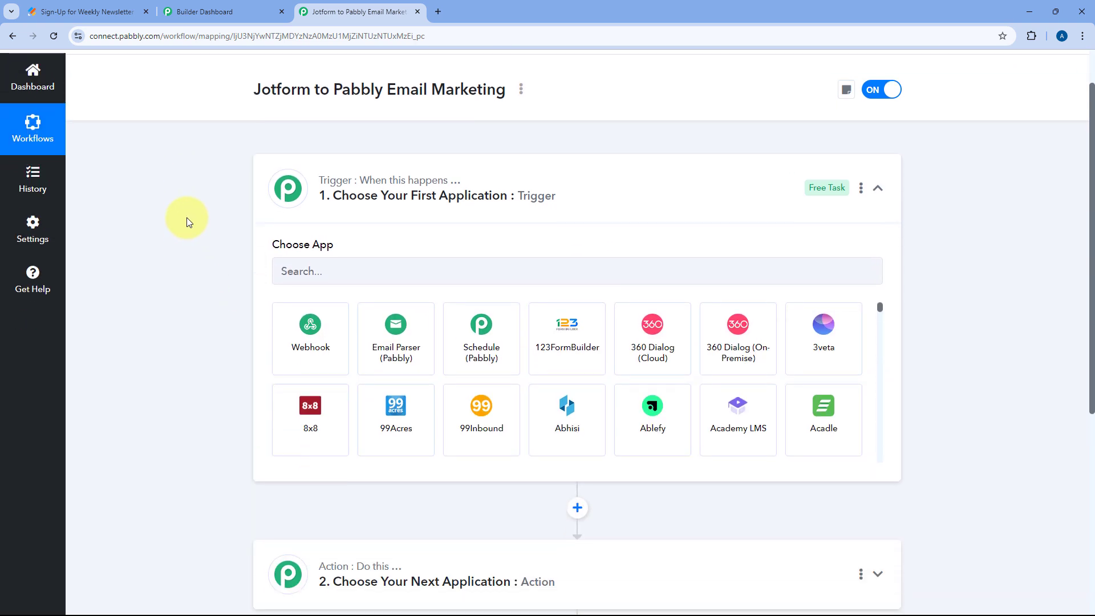
{"action": "left_click", "coordinate": [48, 7]}
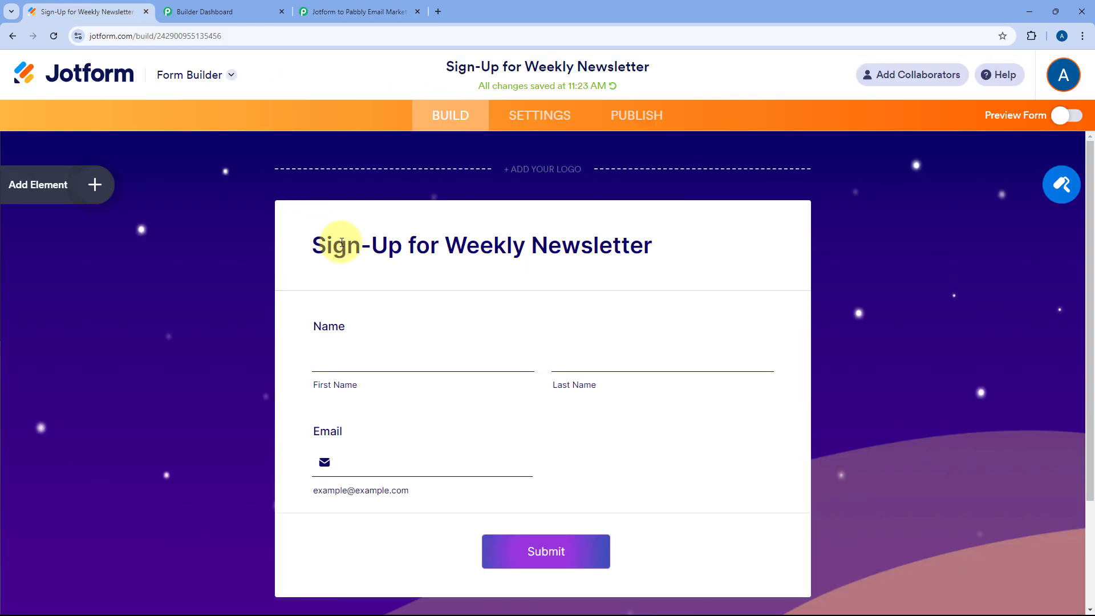
{"action": "left_click", "coordinate": [374, 11]}
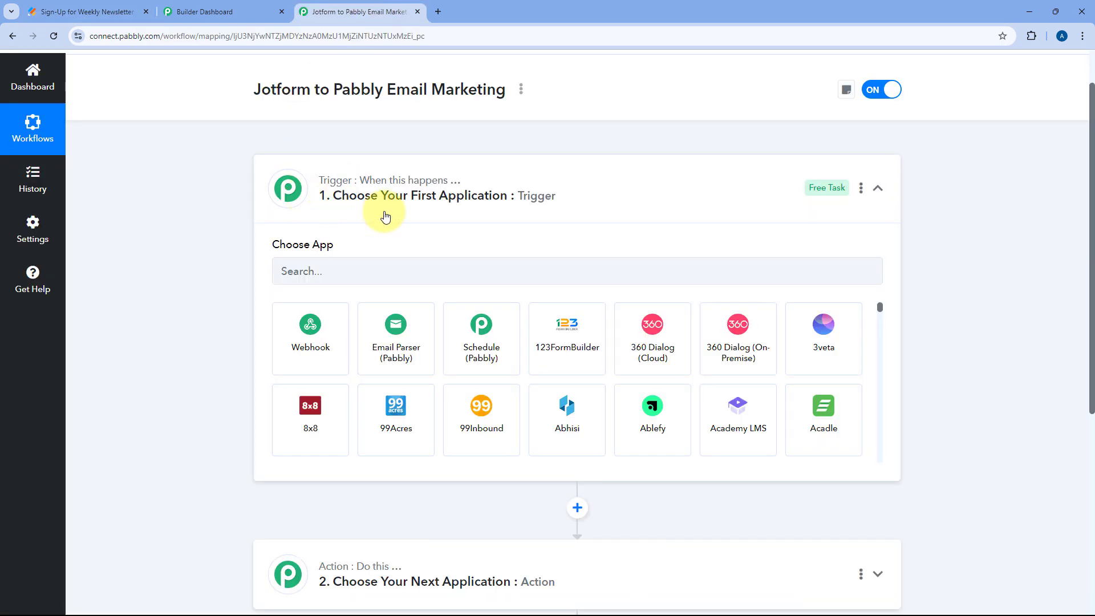
{"action": "left_click", "coordinate": [114, 10]}
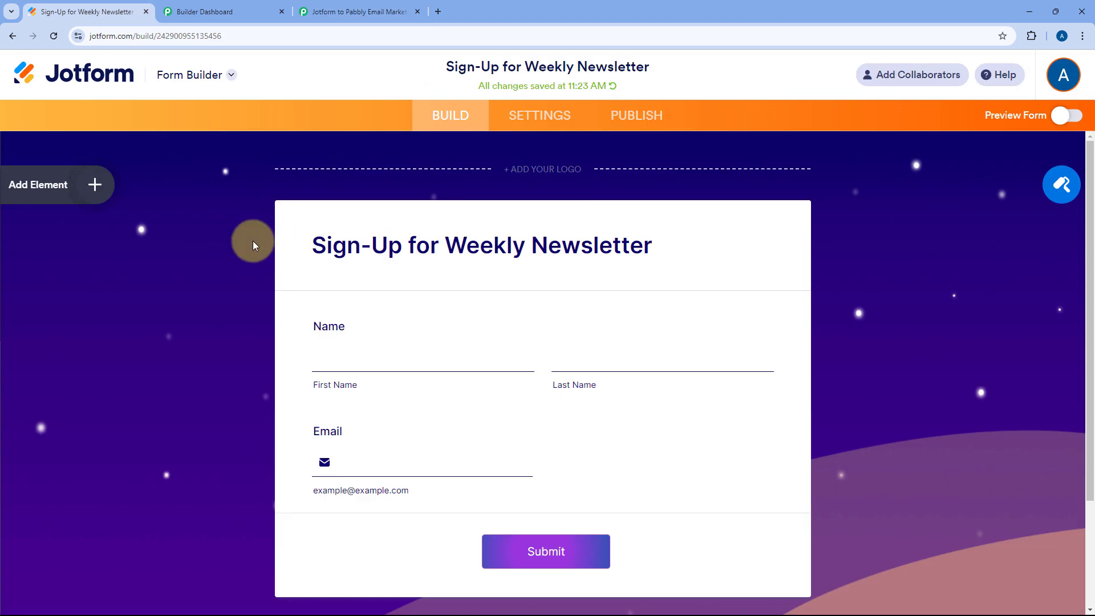
{"action": "scroll", "coordinate": [280, 255], "scroll_direction": "down", "scroll_amount": 2}
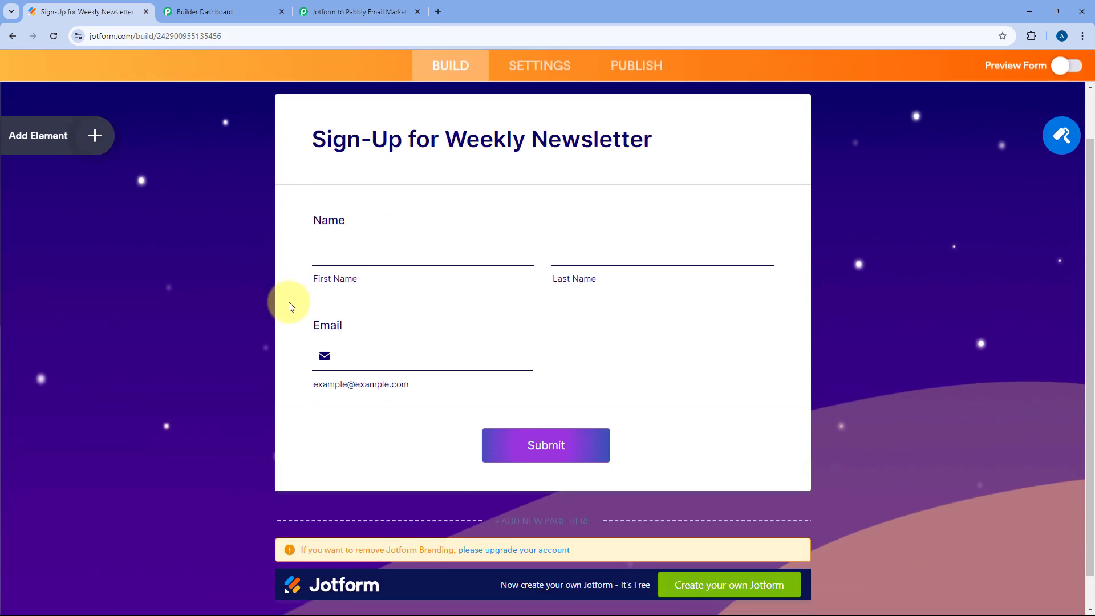
{"action": "left_click", "coordinate": [337, 7]}
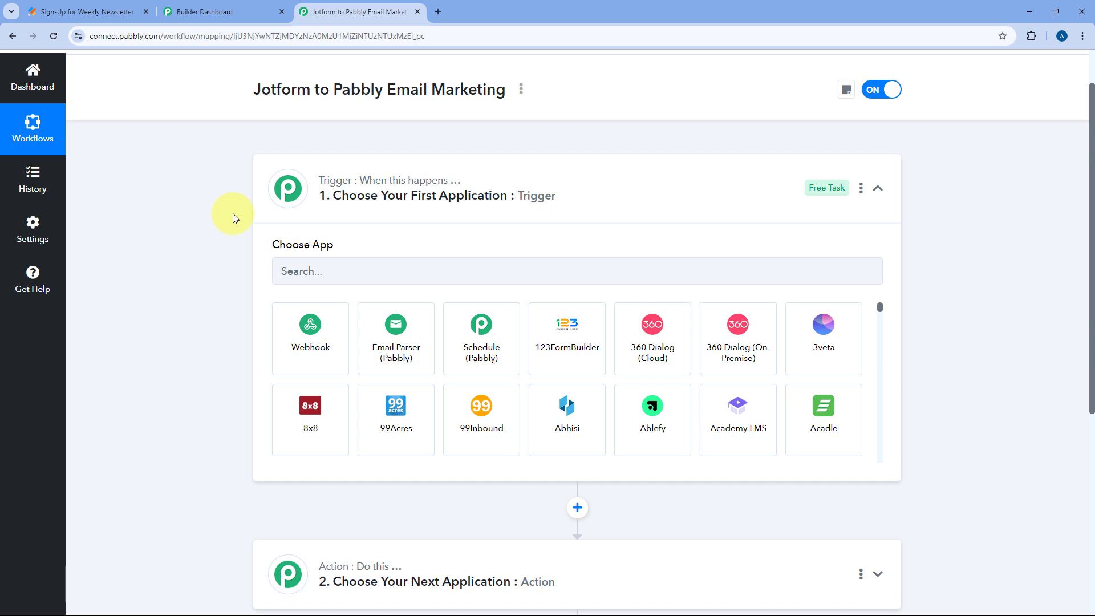
{"action": "scroll", "coordinate": [232, 214], "scroll_direction": "down", "scroll_amount": 1}
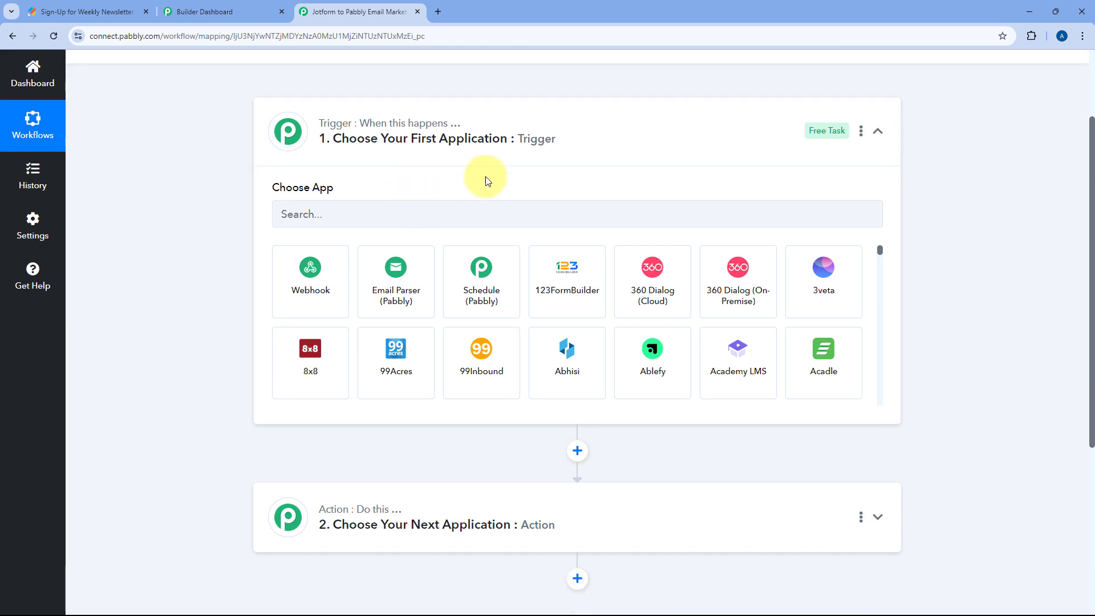
{"action": "scroll", "coordinate": [224, 231], "scroll_direction": "down", "scroll_amount": 3}
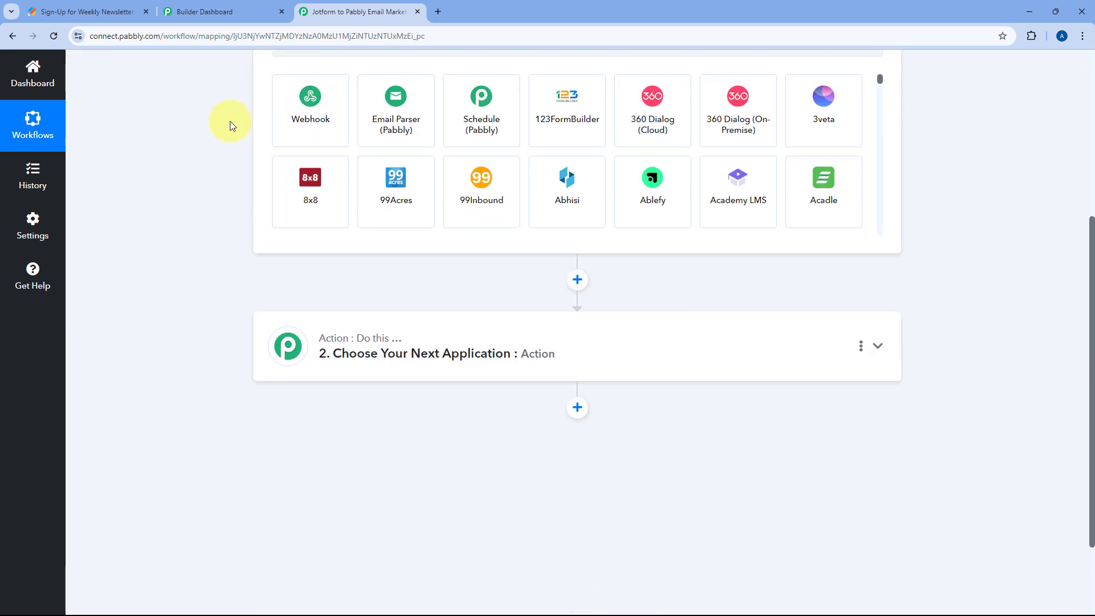
{"action": "left_click", "coordinate": [108, 10]}
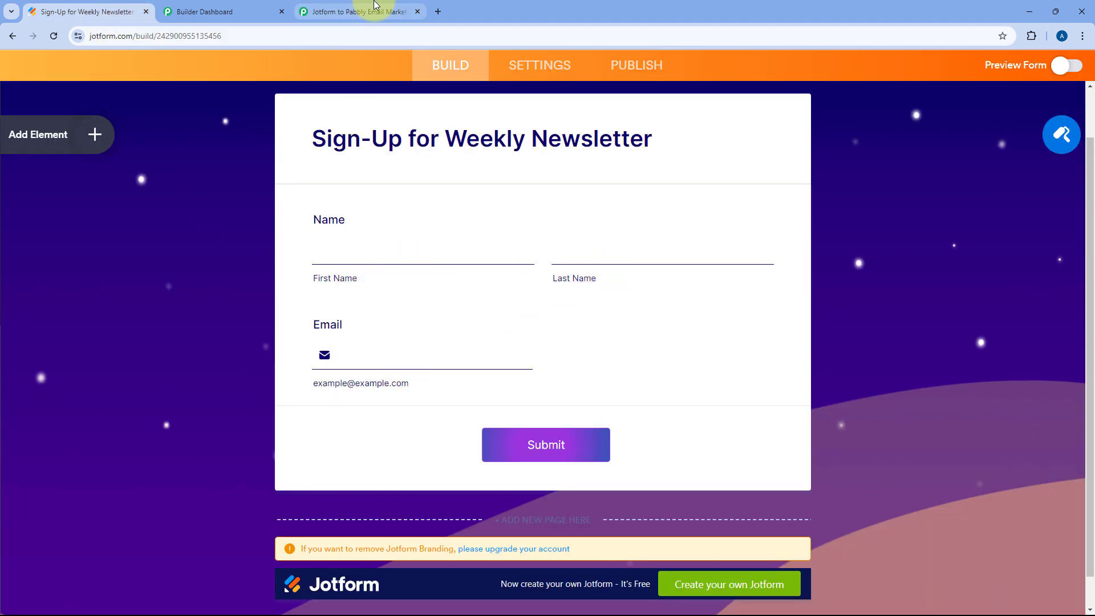
{"action": "left_click", "coordinate": [289, 5]}
{"action": "left_click", "coordinate": [329, 16]}
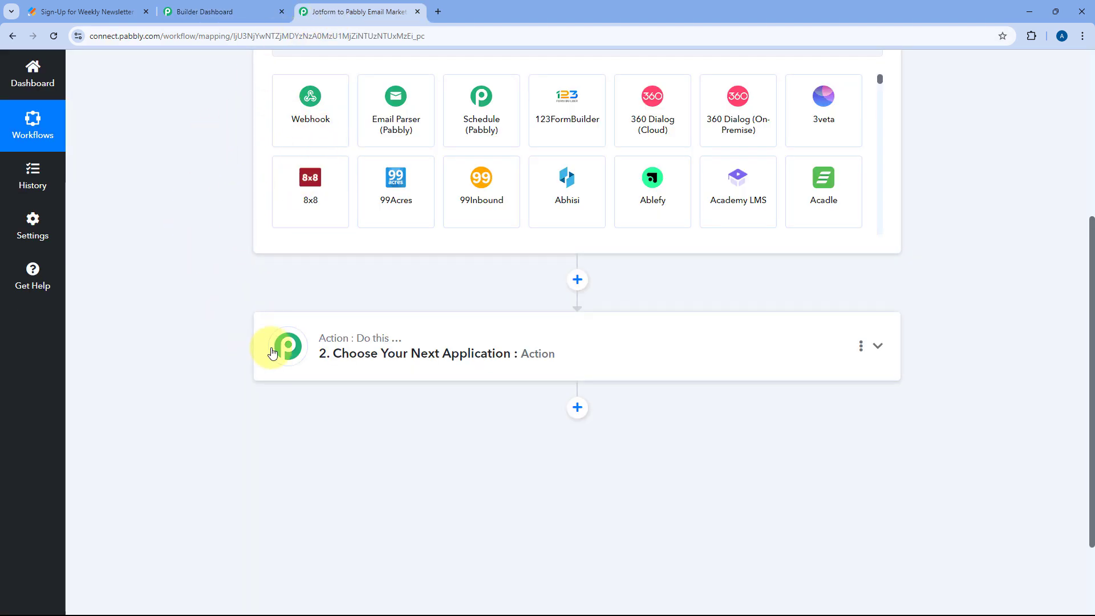
{"action": "left_click", "coordinate": [108, 11]}
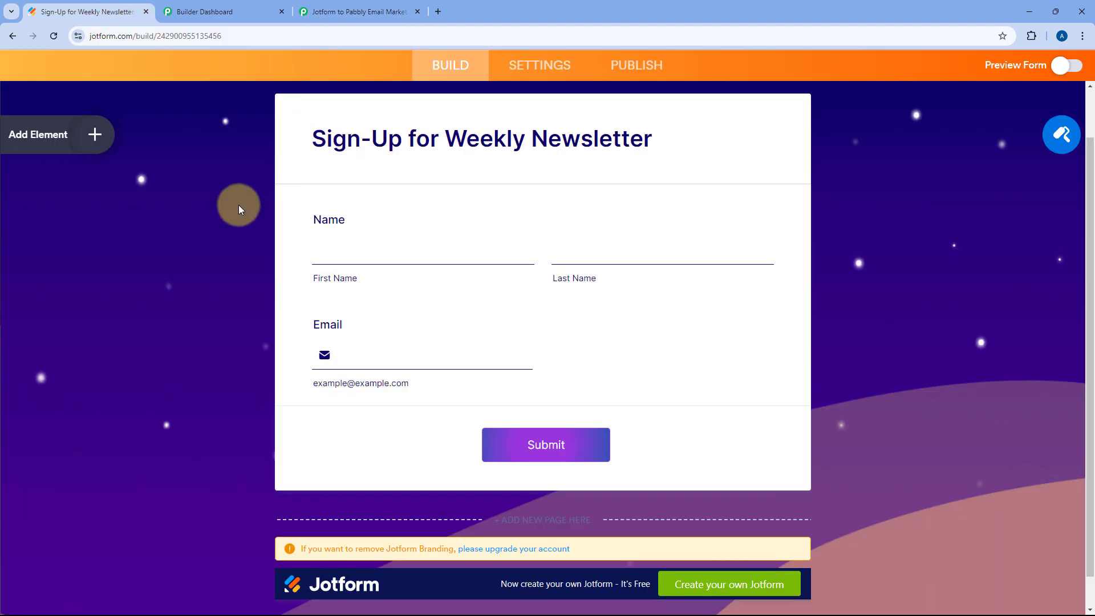
{"action": "left_click", "coordinate": [204, 11]}
{"action": "left_click", "coordinate": [354, 10]}
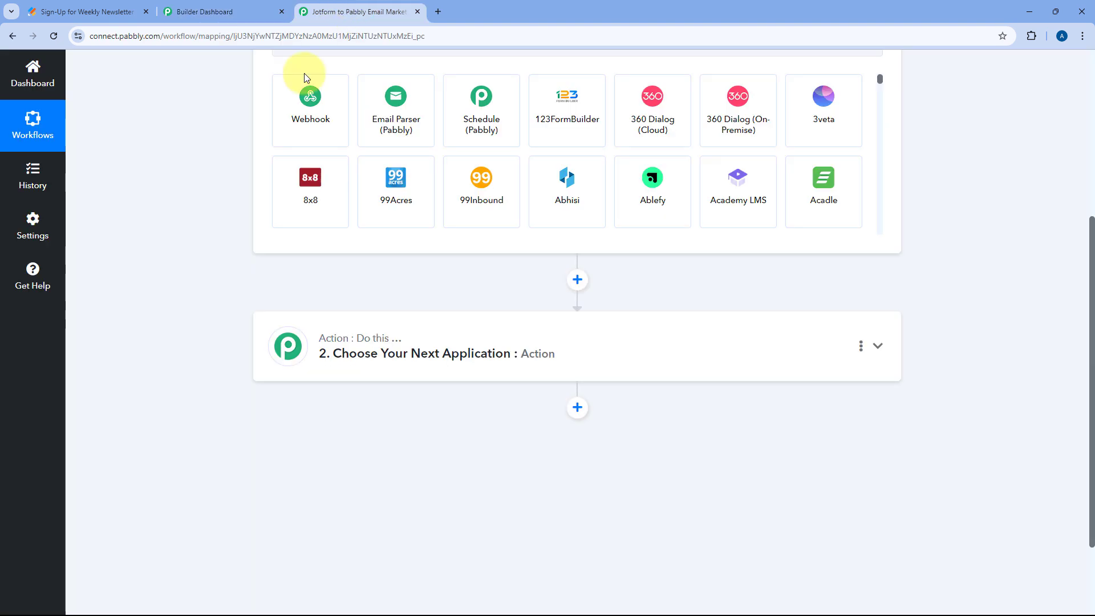
{"action": "scroll", "coordinate": [220, 261], "scroll_direction": "up", "scroll_amount": 3}
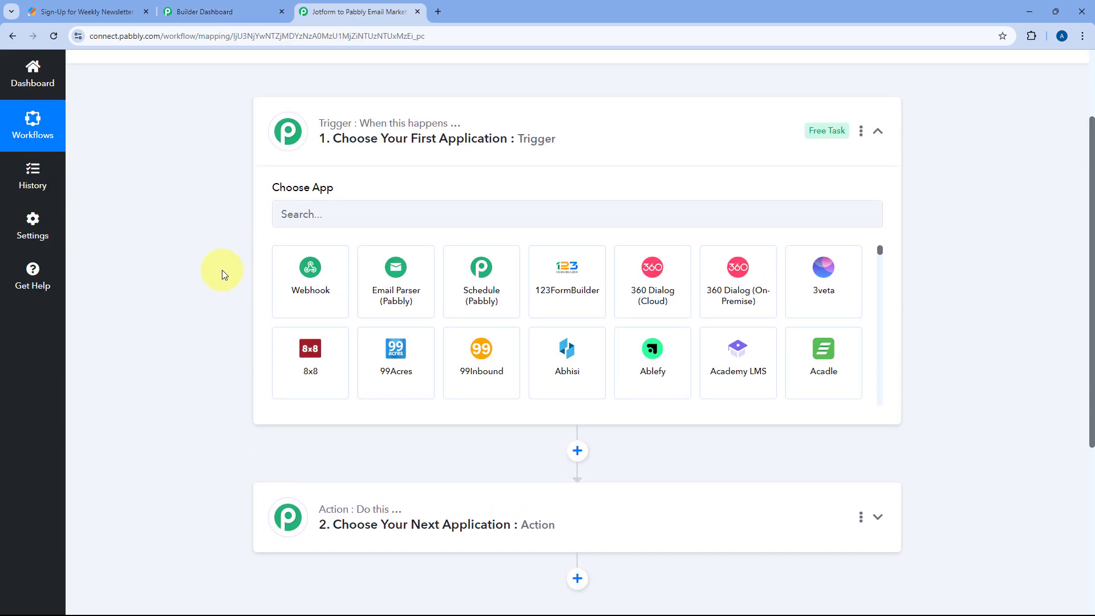
{"action": "scroll", "coordinate": [217, 274], "scroll_direction": "up", "scroll_amount": 2}
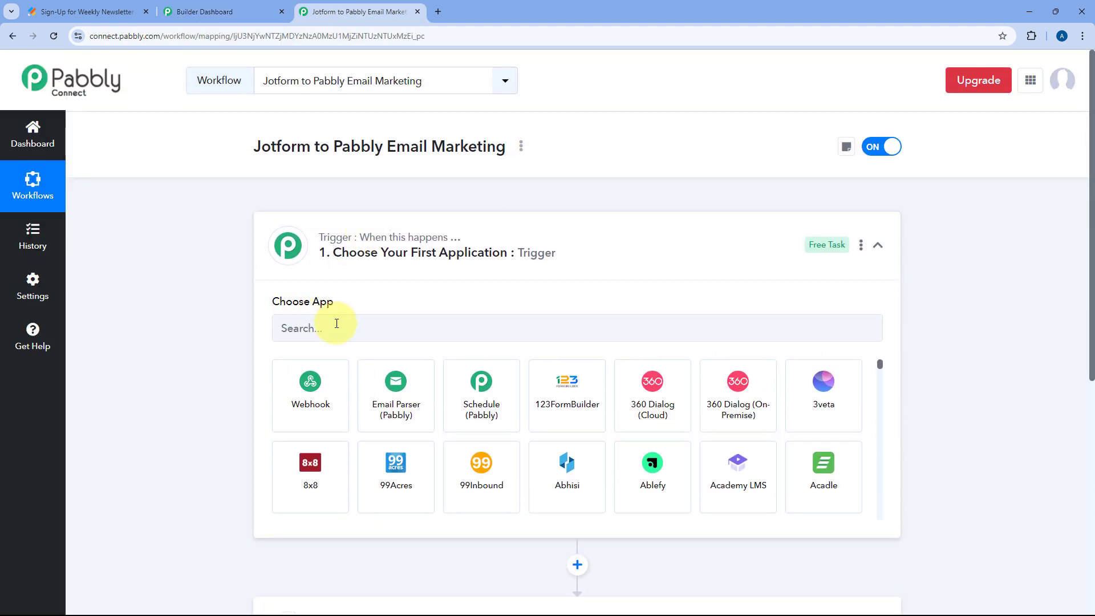
Set the trigger app to Jotform with the New Response event
{"action": "left_click", "coordinate": [341, 321]}
{"action": "type", "text": "Jotfor"}
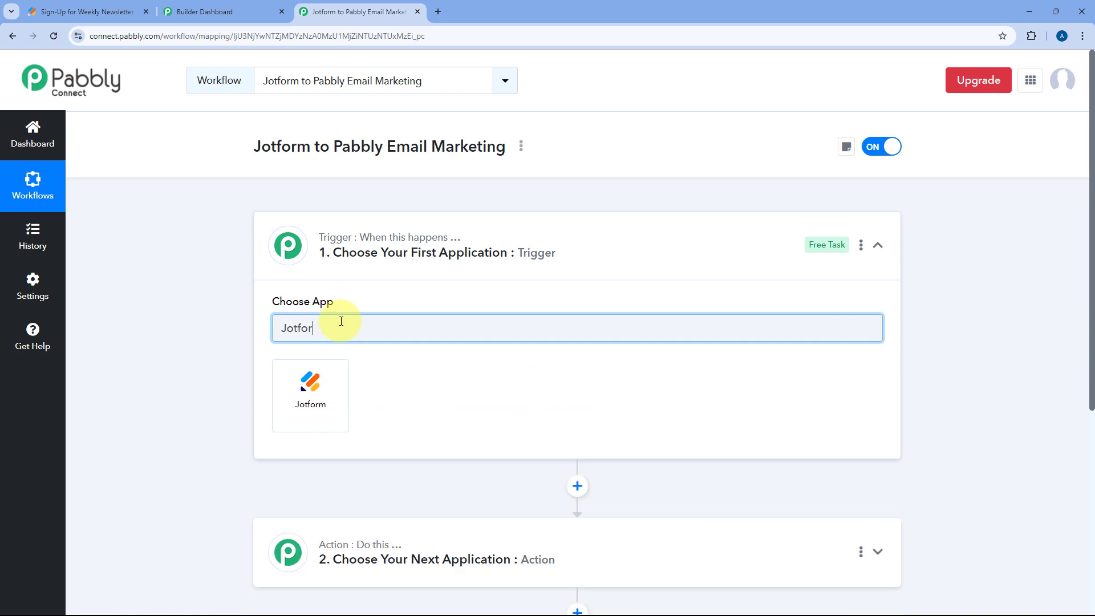
{"action": "left_click", "coordinate": [311, 395]}
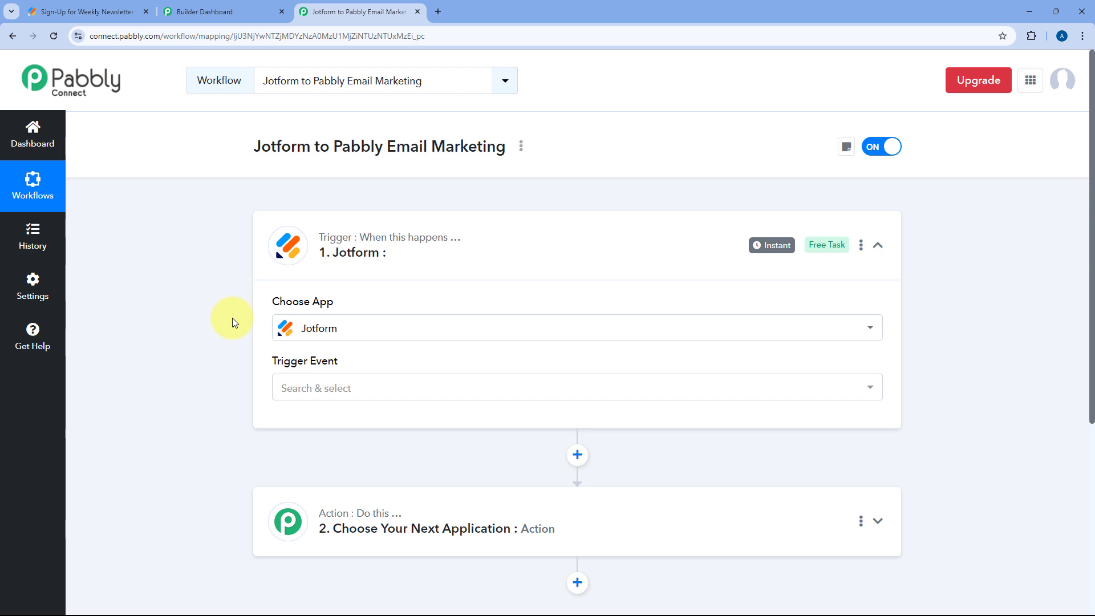
{"action": "scroll", "coordinate": [233, 316], "scroll_direction": "down", "scroll_amount": 2}
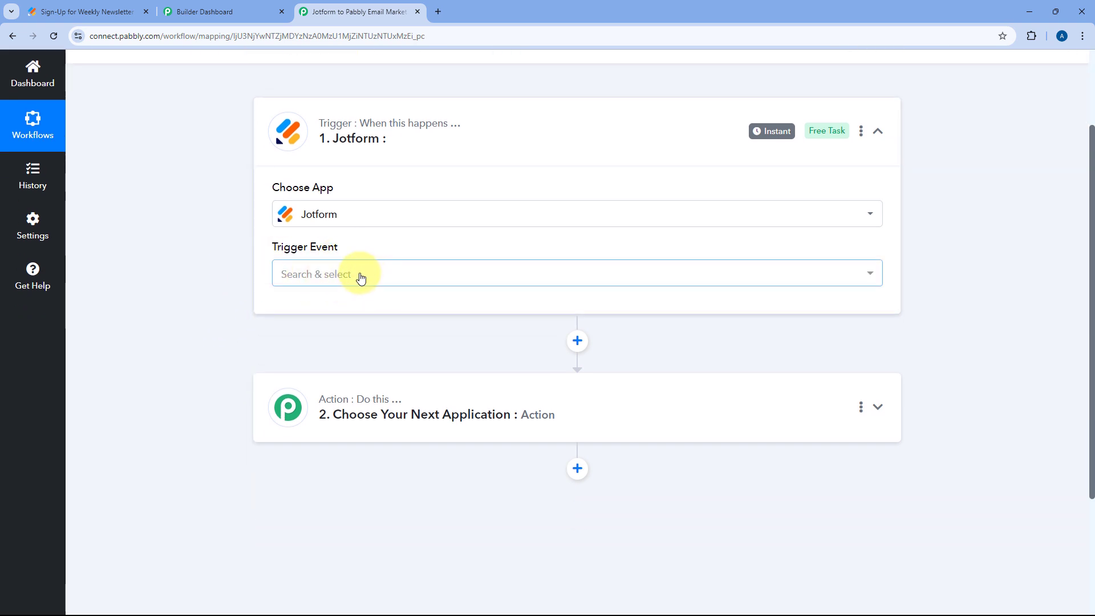
{"action": "left_click", "coordinate": [361, 276]}
{"action": "scroll", "coordinate": [232, 278], "scroll_direction": "down", "scroll_amount": 1}
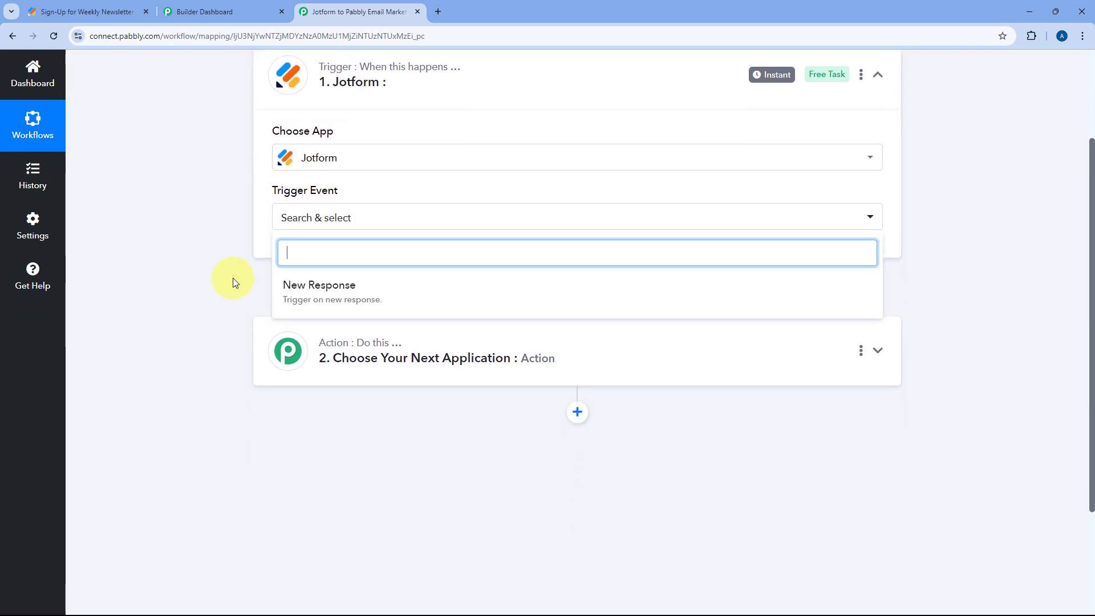
{"action": "left_click", "coordinate": [388, 290]}
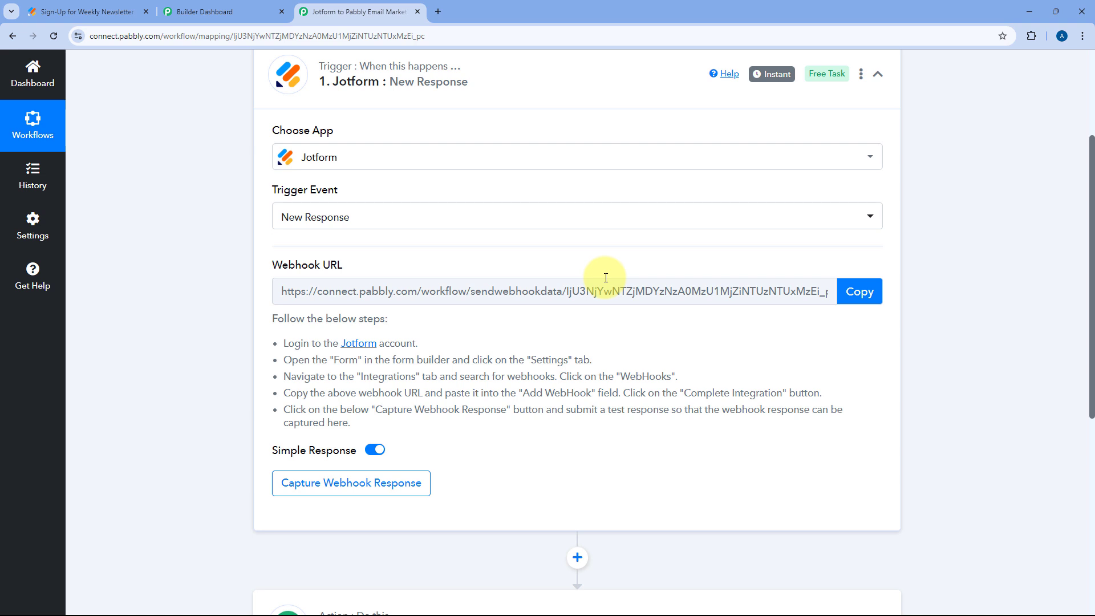
Copy the Jotform trigger's webhook URL
{"action": "left_click_drag", "start_coordinate": [273, 317], "coordinate": [462, 425]}
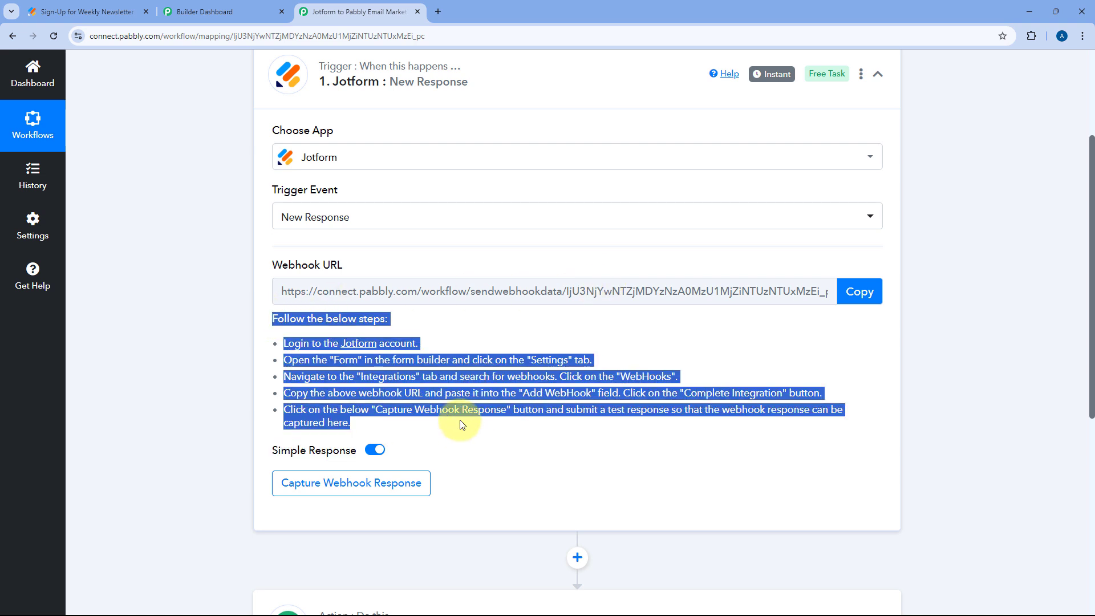
{"action": "left_click", "coordinate": [460, 419]}
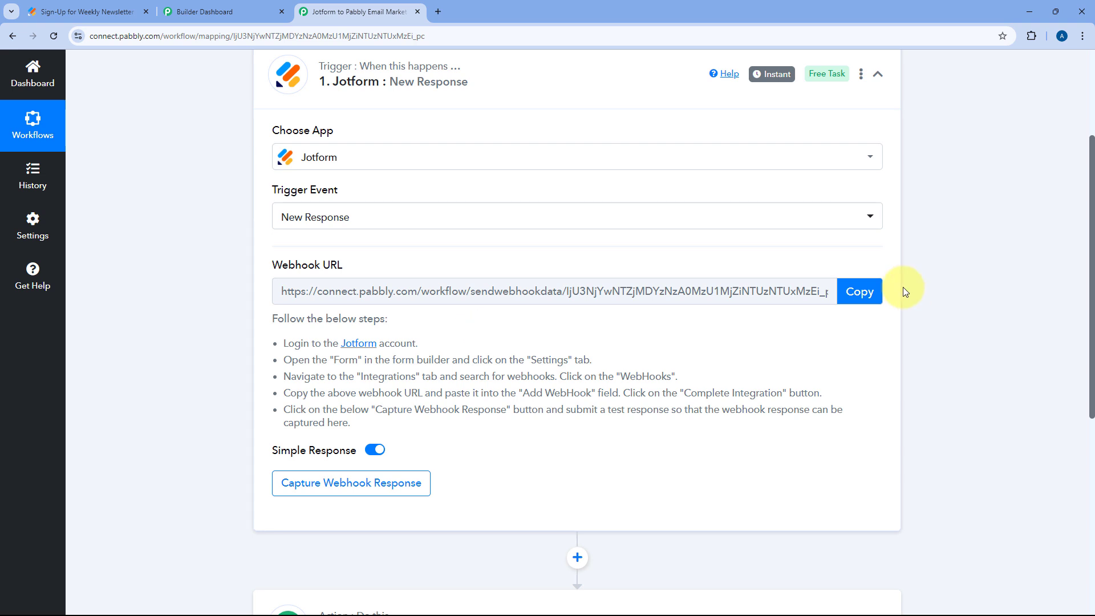
{"action": "left_click", "coordinate": [861, 295]}
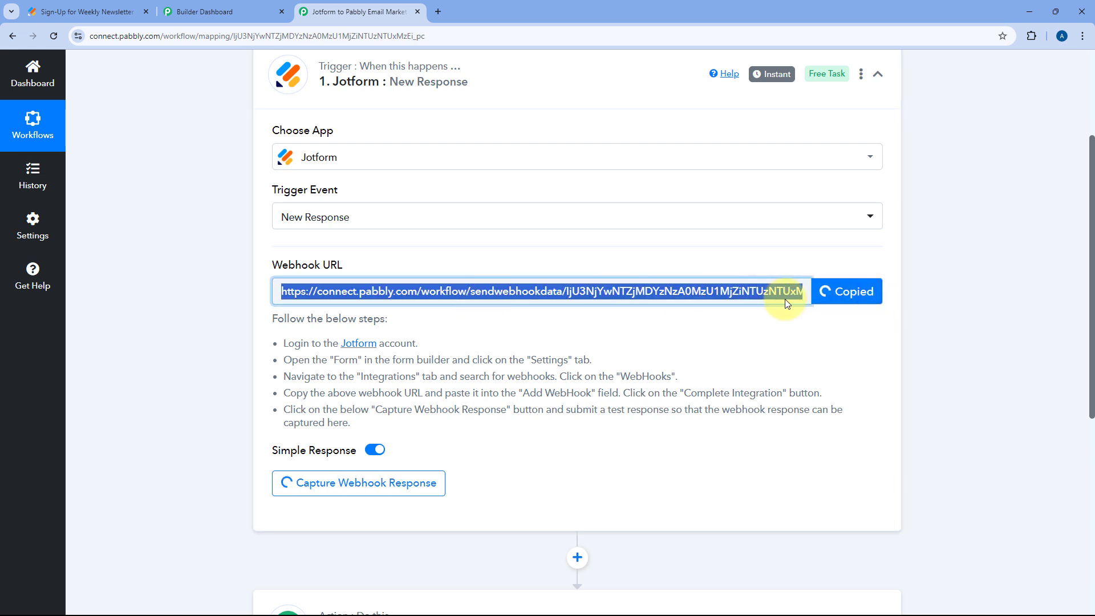
Open the WebHooks integration in the newsletter form's settings
{"action": "left_click", "coordinate": [84, 12]}
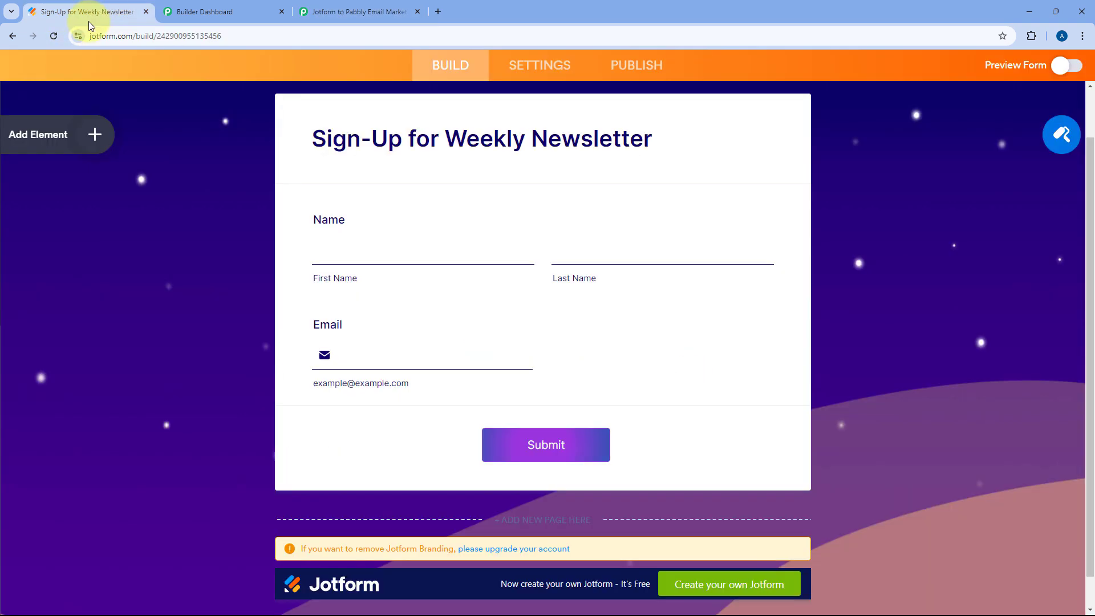
{"action": "scroll", "coordinate": [262, 195], "scroll_direction": "up", "scroll_amount": 3}
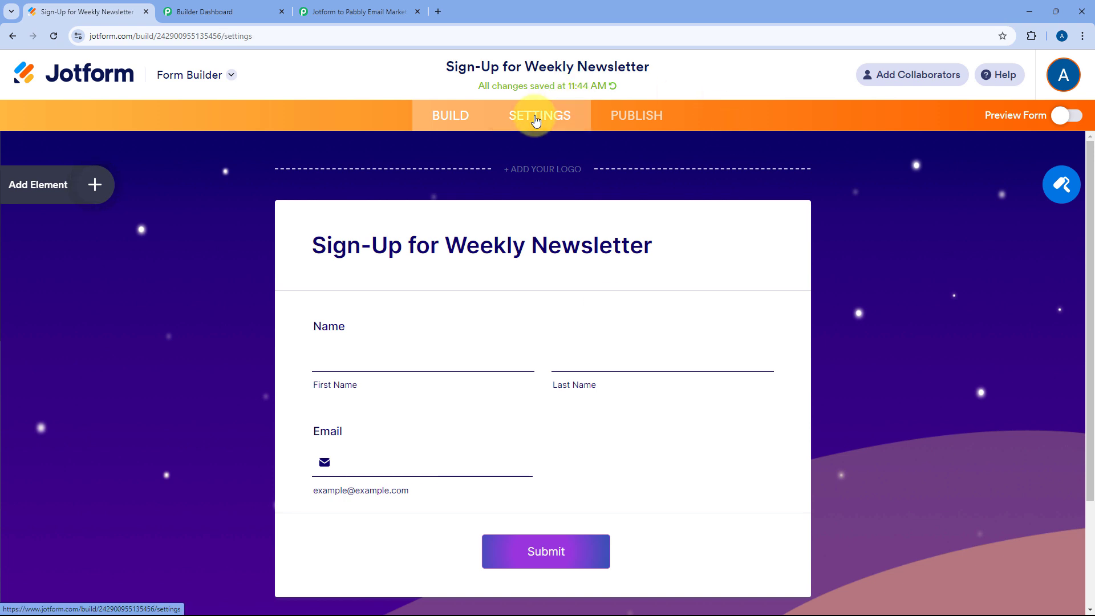
{"action": "left_click", "coordinate": [536, 121]}
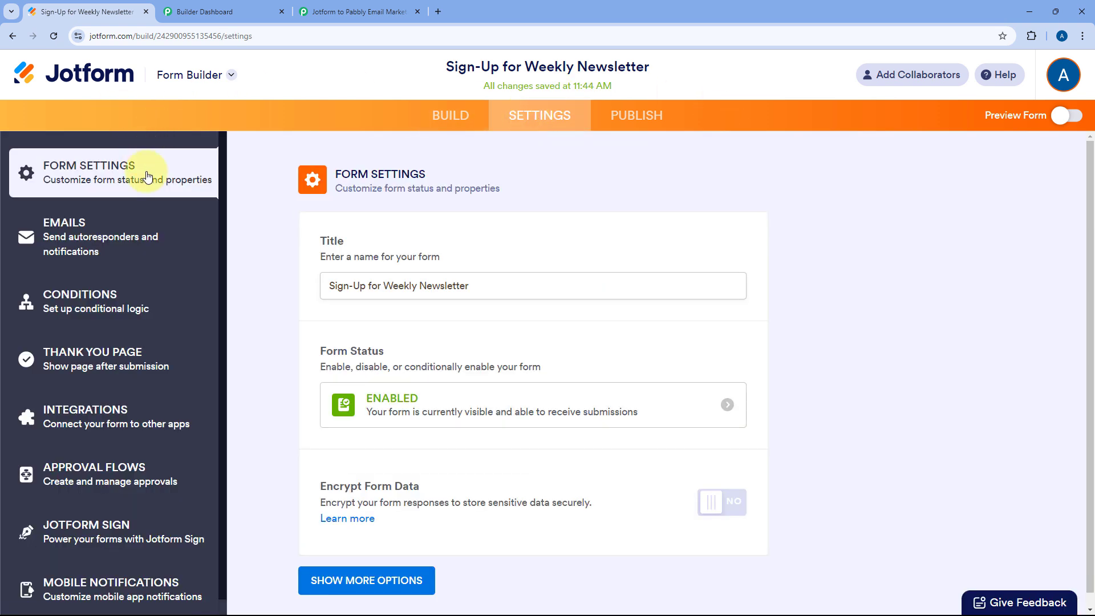
{"action": "left_click", "coordinate": [140, 409]}
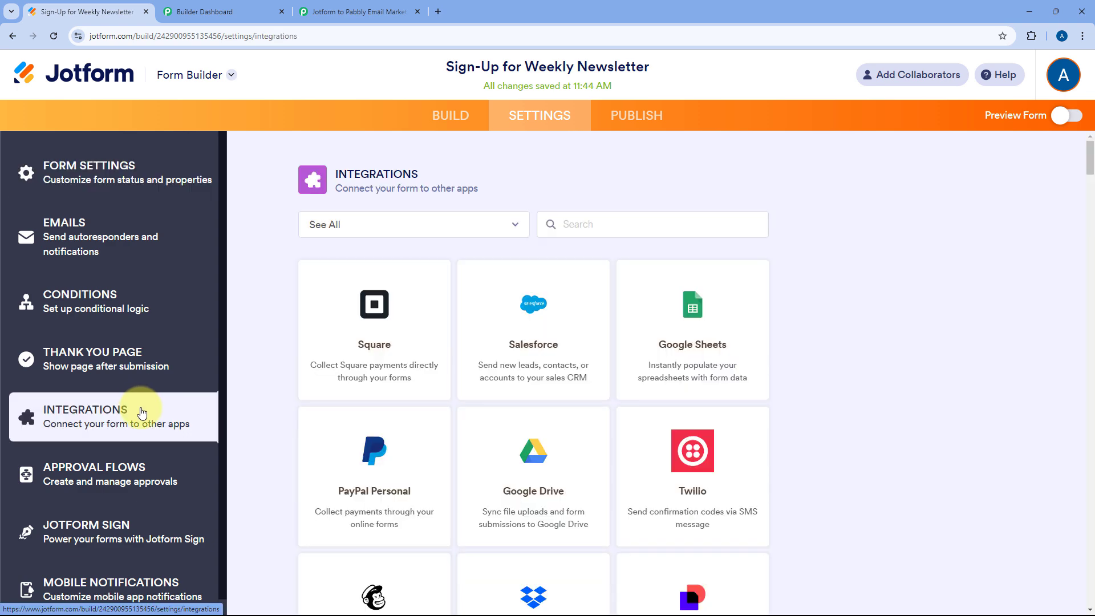
{"action": "left_click", "coordinate": [579, 225]}
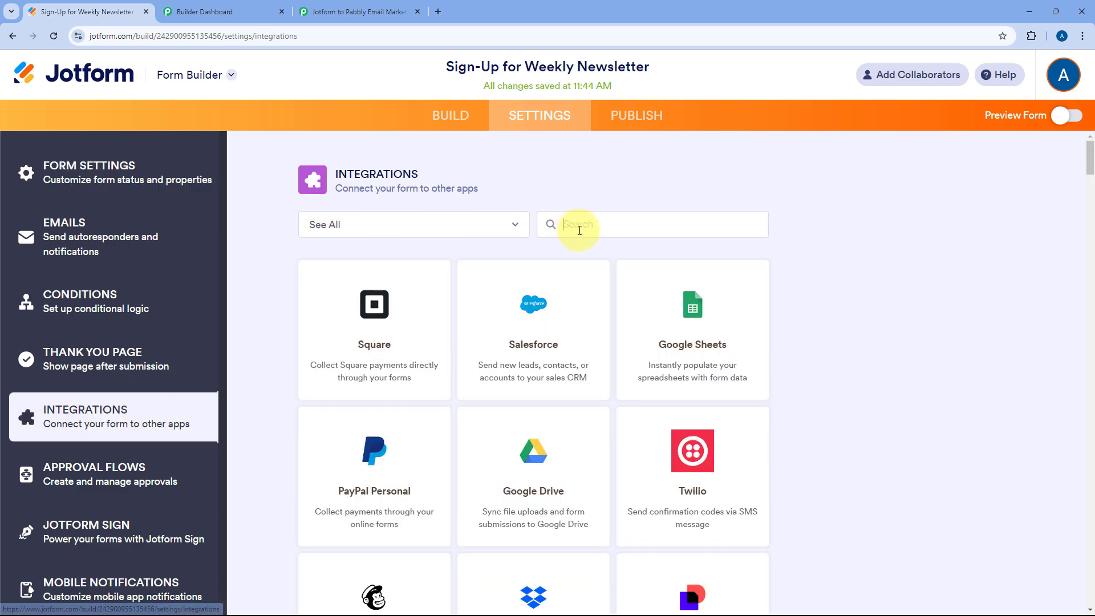
{"action": "type", "text": "Webhook"}
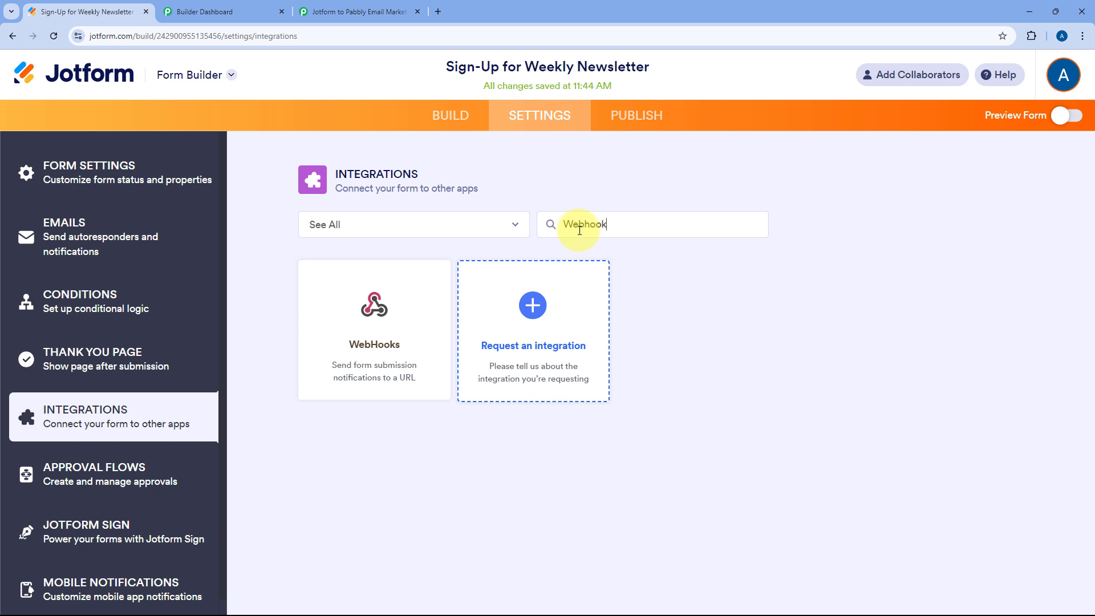
{"action": "left_click", "coordinate": [375, 310]}
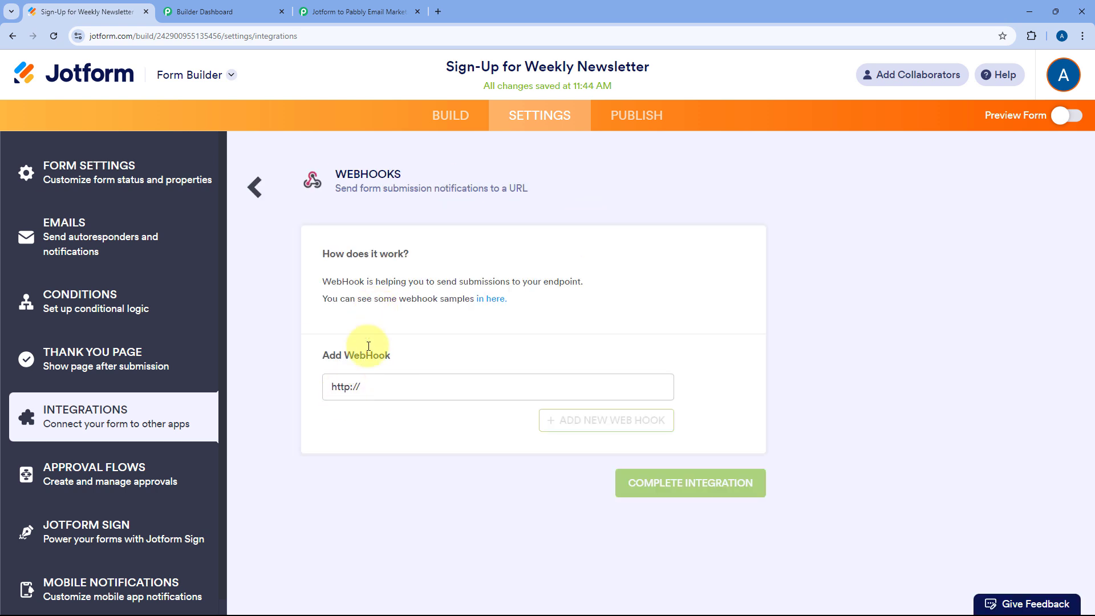
{"action": "left_click", "coordinate": [388, 384]}
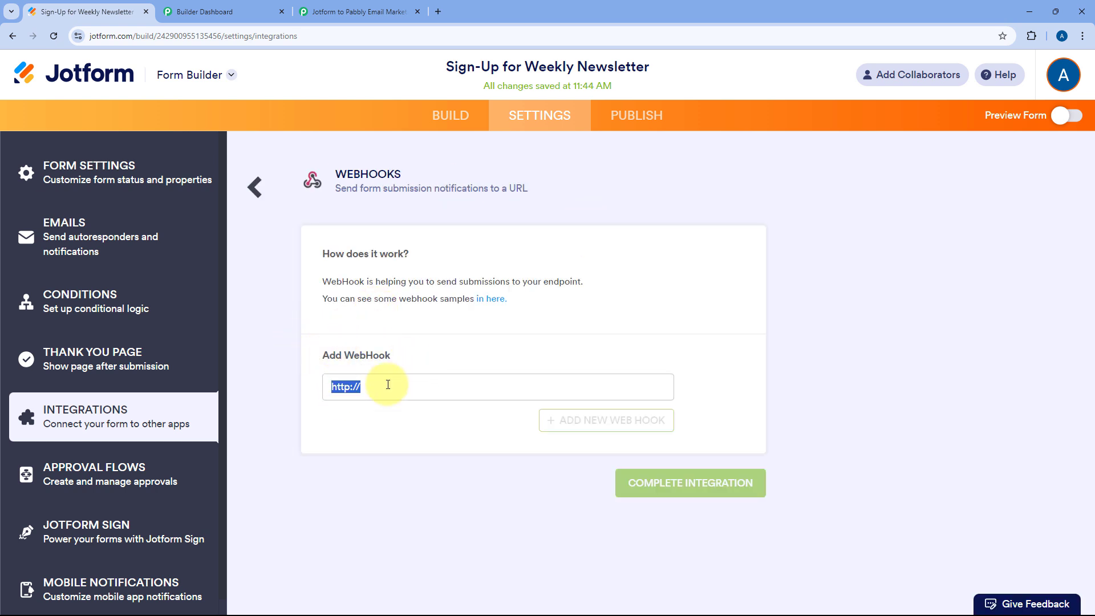
{"action": "key", "text": "BackSpace"}
{"action": "right_click", "coordinate": [387, 385]}
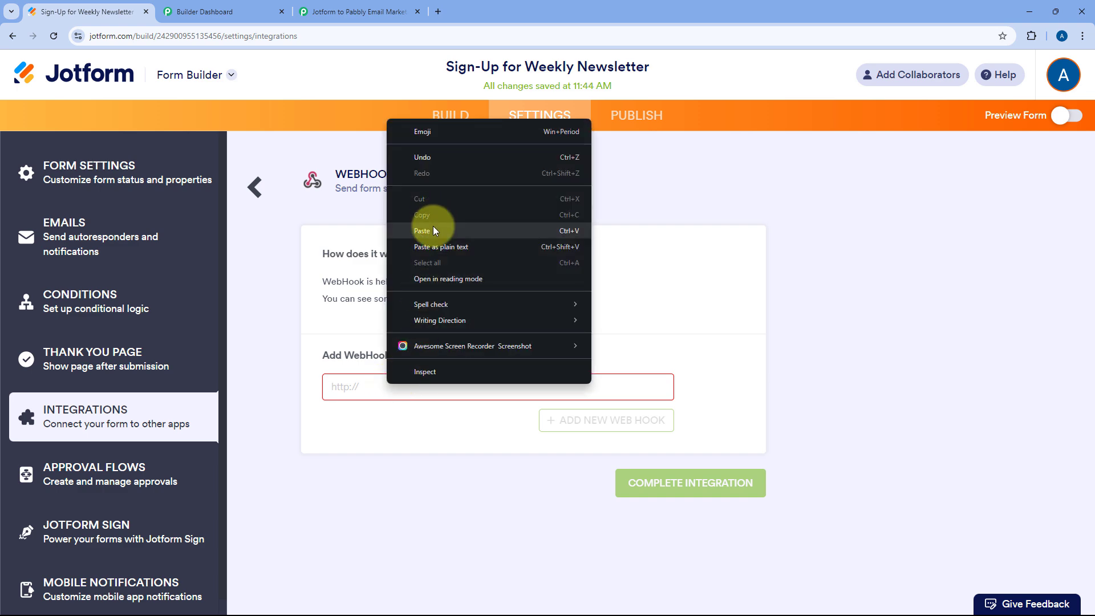
{"action": "left_click", "coordinate": [422, 227]}
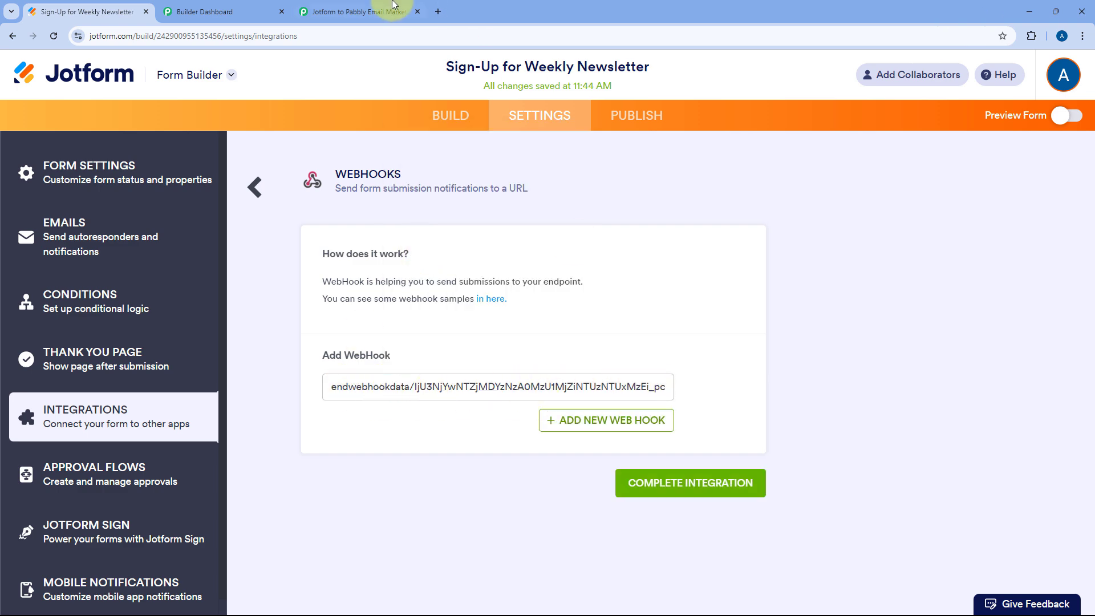
{"action": "left_click", "coordinate": [359, 12]}
{"action": "left_click", "coordinate": [85, 12]}
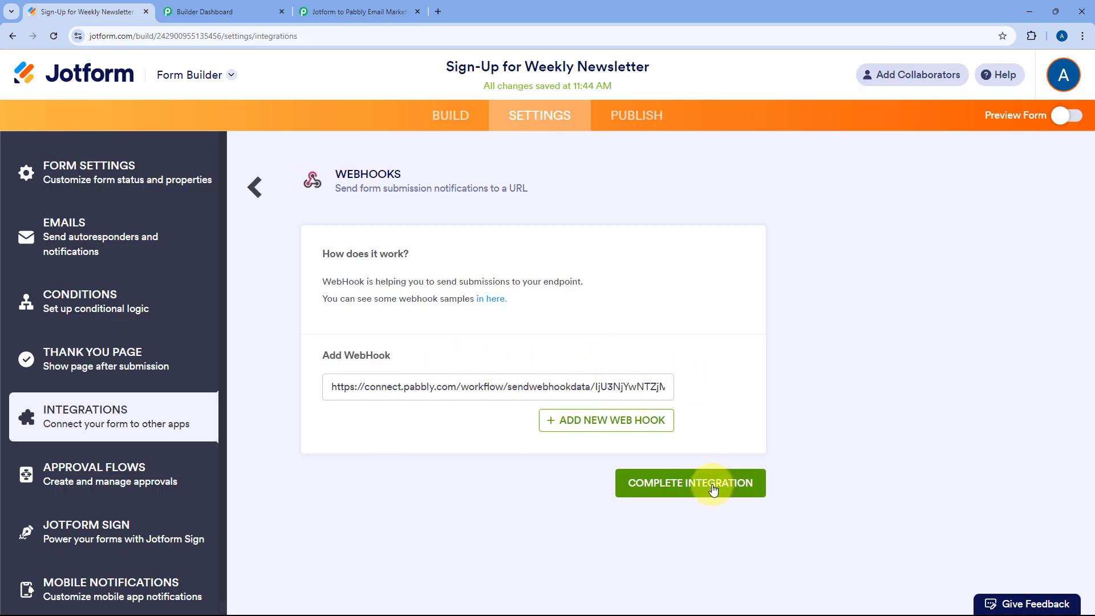
{"action": "left_click", "coordinate": [713, 489]}
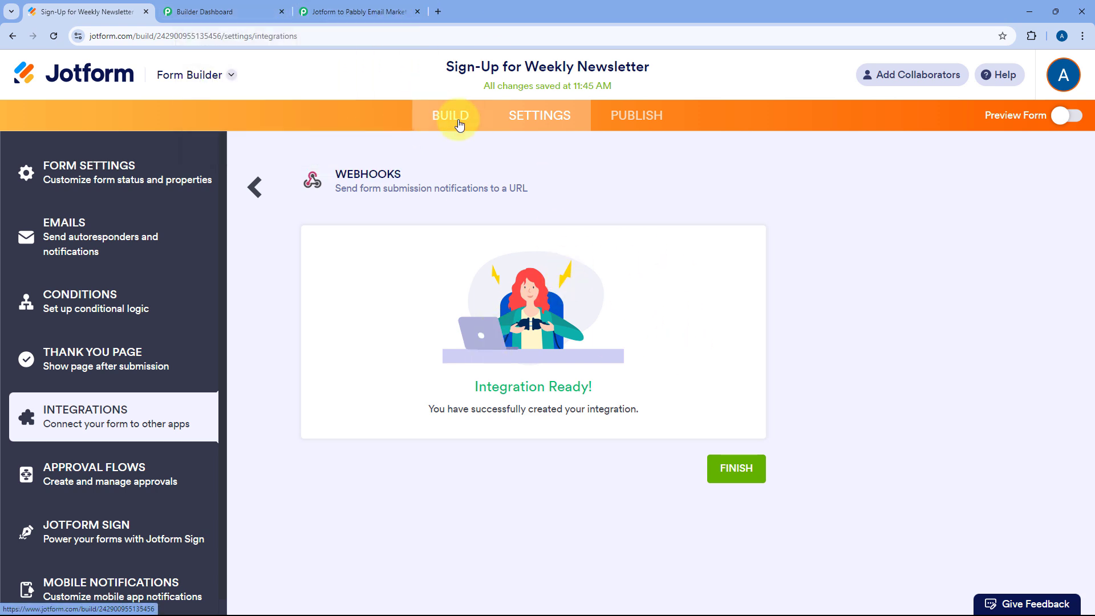
{"action": "left_click", "coordinate": [459, 118]}
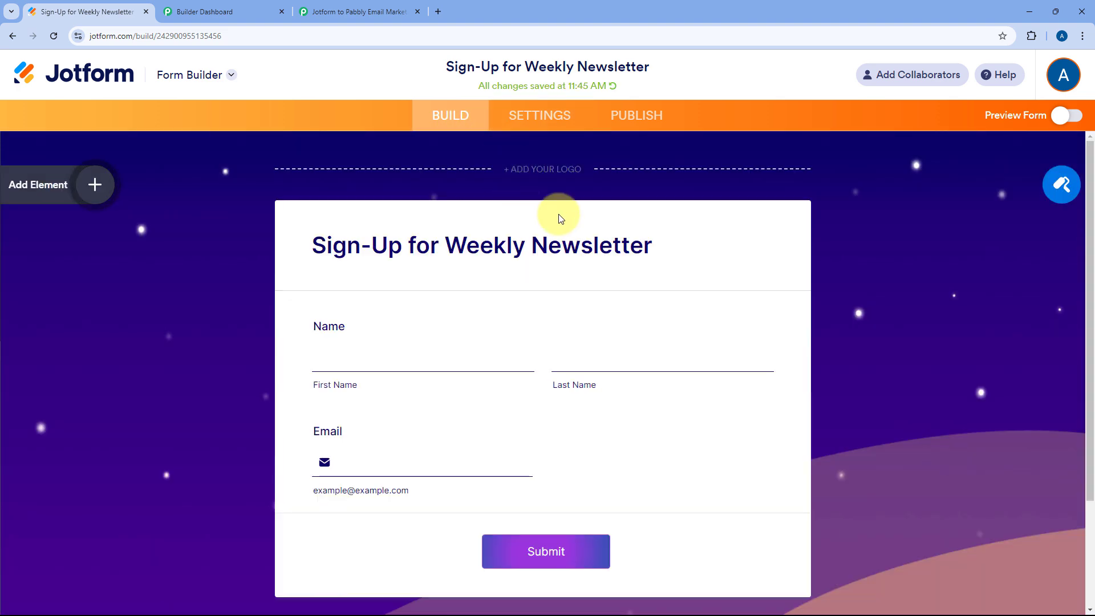
{"action": "left_click", "coordinate": [353, 12]}
{"action": "scroll", "coordinate": [227, 265], "scroll_direction": "down", "scroll_amount": 3}
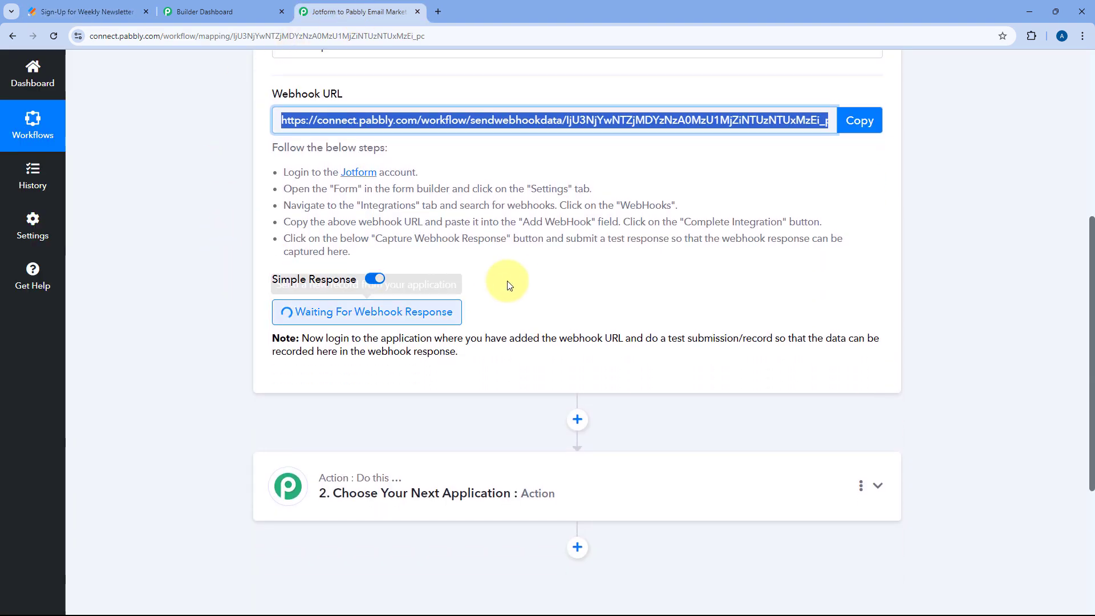
{"action": "left_click", "coordinate": [524, 283]}
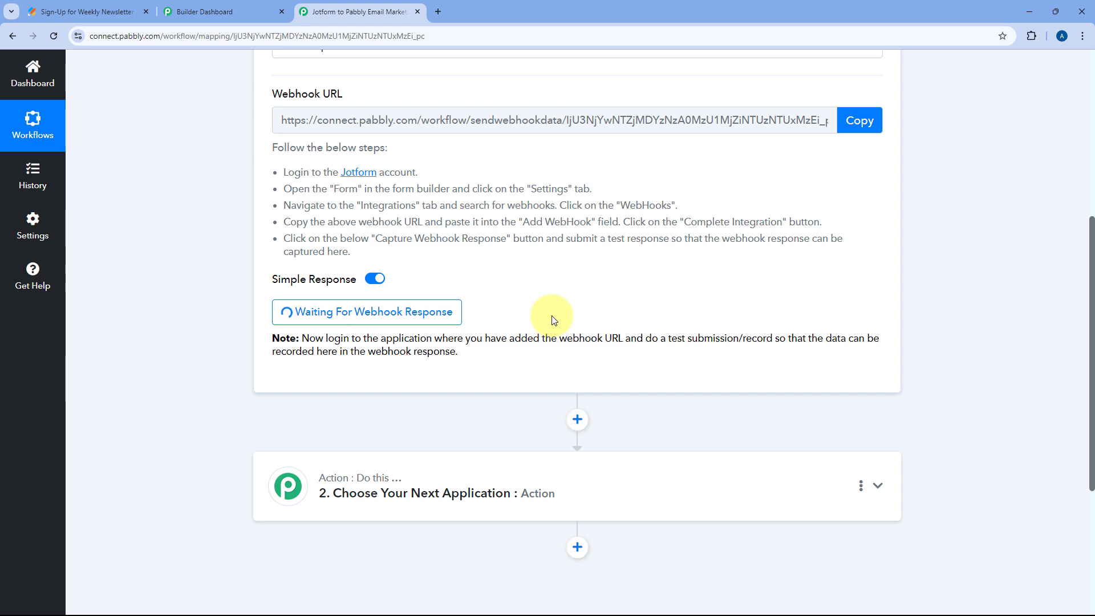
Open the published form live and submit a test sign-up with a test name and e-mail
{"action": "left_click", "coordinate": [114, 7]}
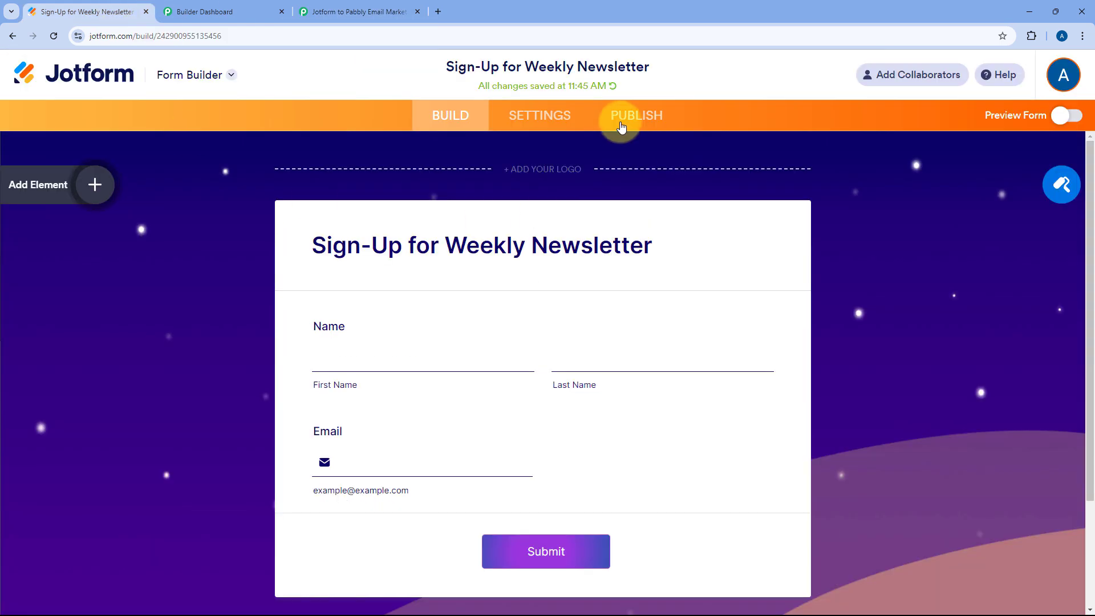
{"action": "left_click", "coordinate": [624, 115]}
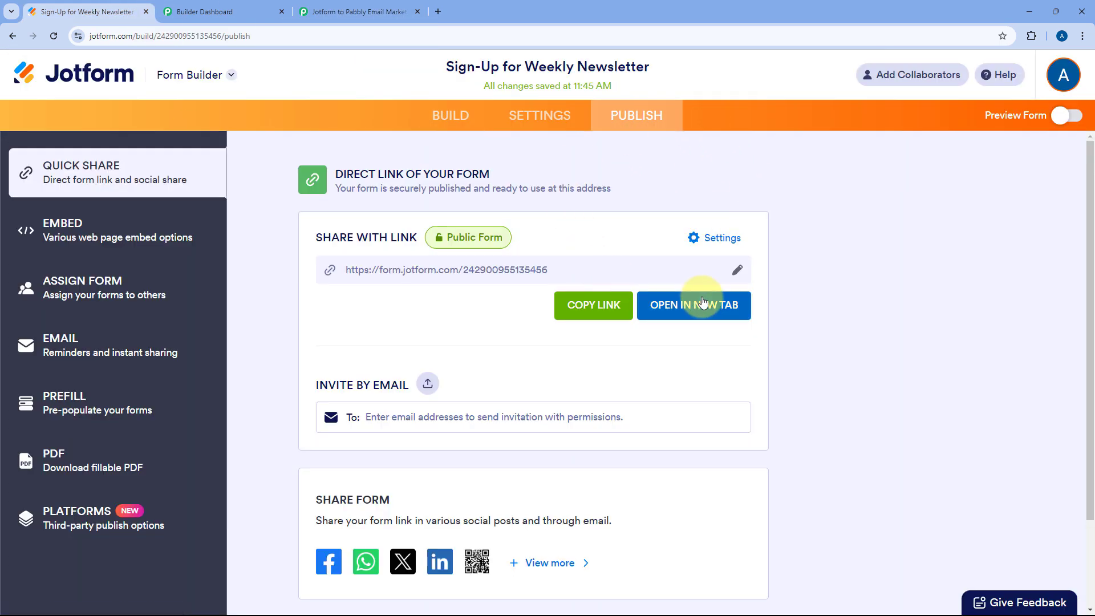
{"action": "left_click", "coordinate": [694, 304]}
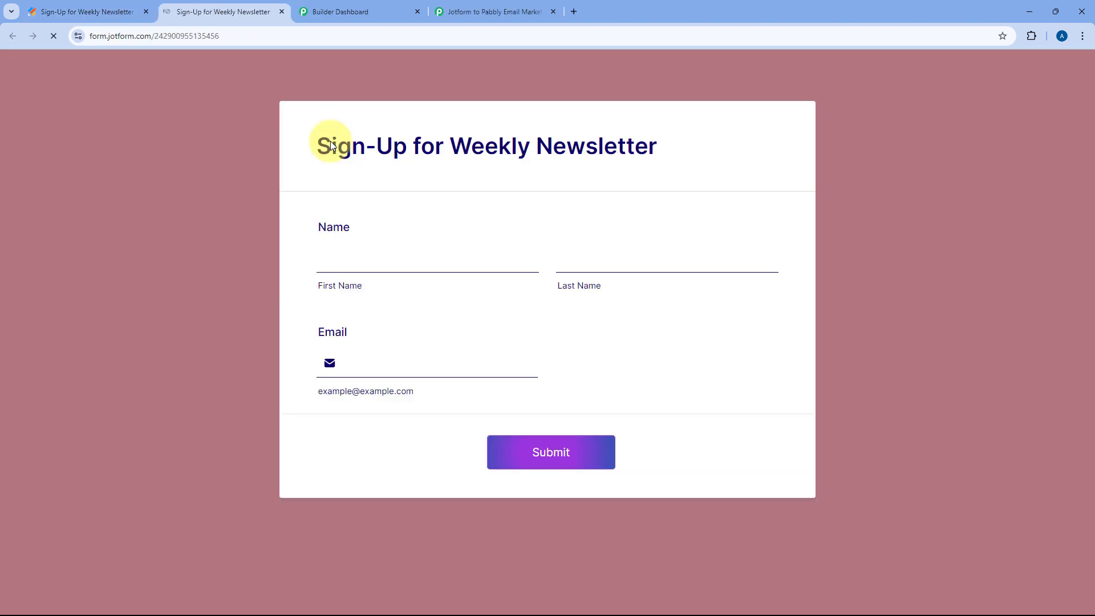
{"action": "left_click", "coordinate": [405, 261]}
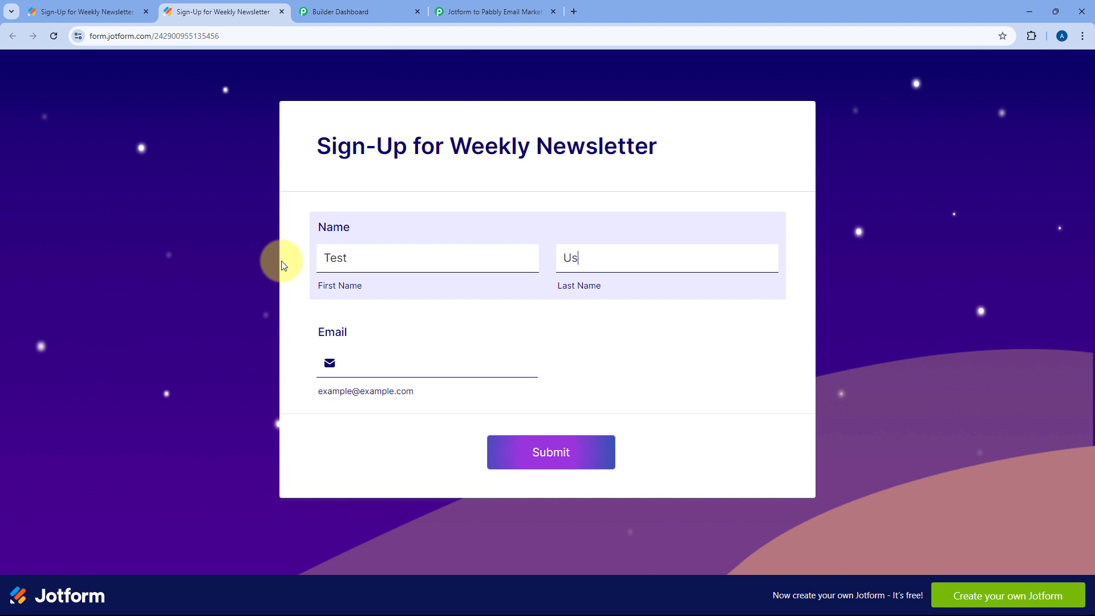
{"action": "key", "text": "Tab"}
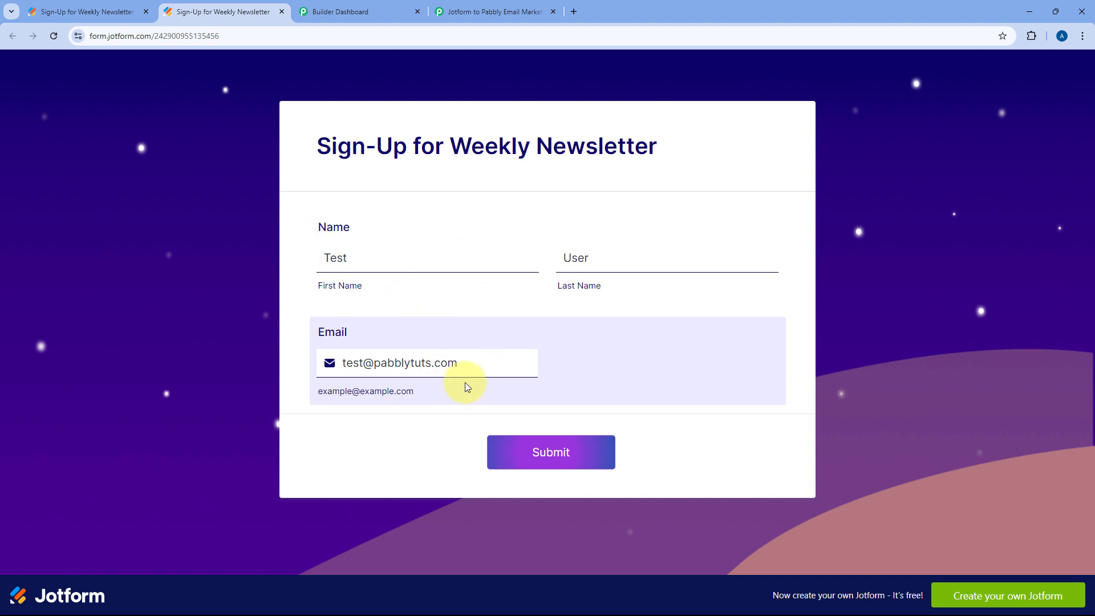
{"action": "left_click", "coordinate": [576, 456]}
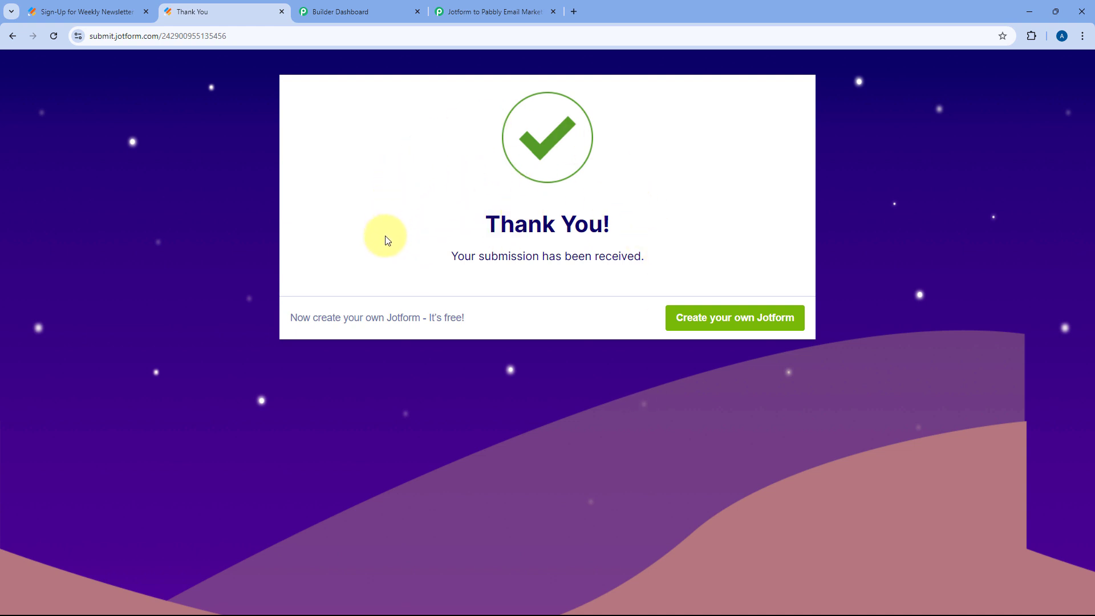
{"action": "left_click", "coordinate": [510, 7]}
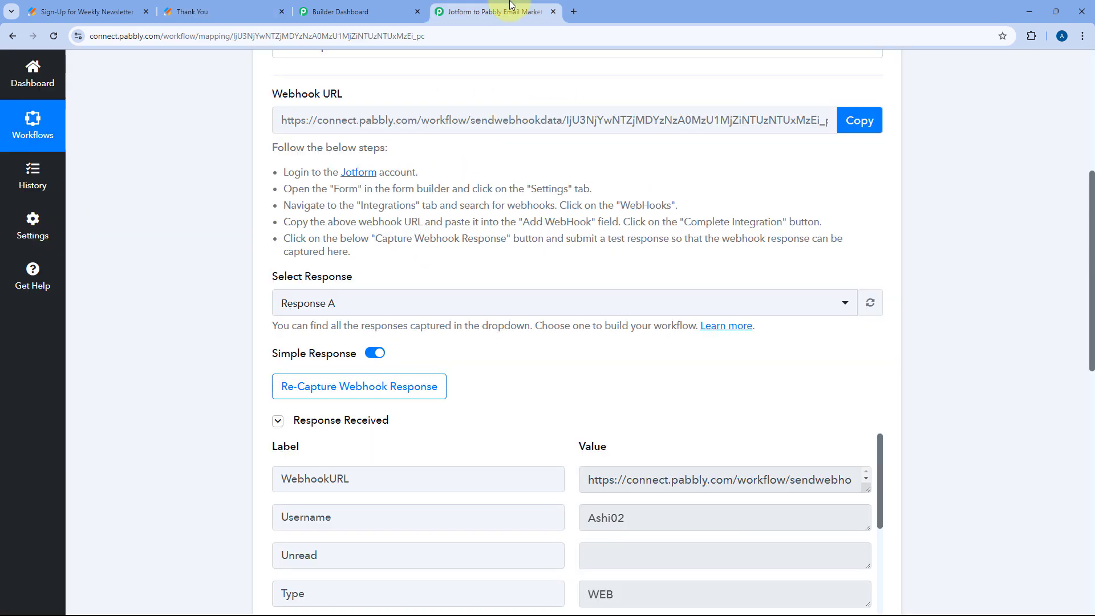
{"action": "scroll", "coordinate": [215, 255], "scroll_direction": "down", "scroll_amount": 2}
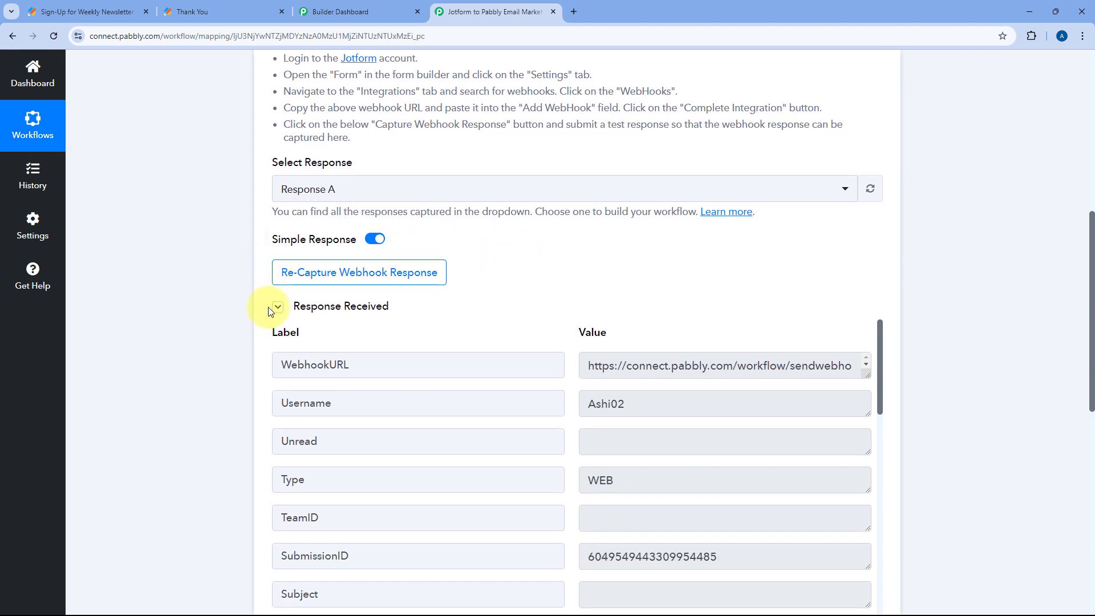
{"action": "scroll", "coordinate": [528, 290], "scroll_direction": "down", "scroll_amount": 3}
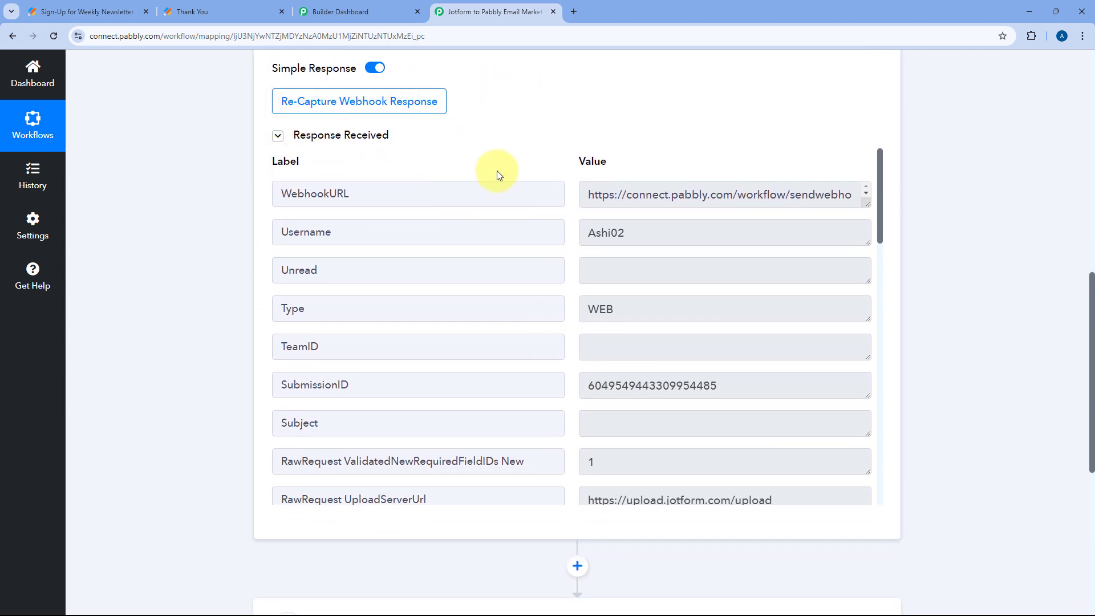
{"action": "scroll", "coordinate": [567, 289], "scroll_direction": "down", "scroll_amount": 4}
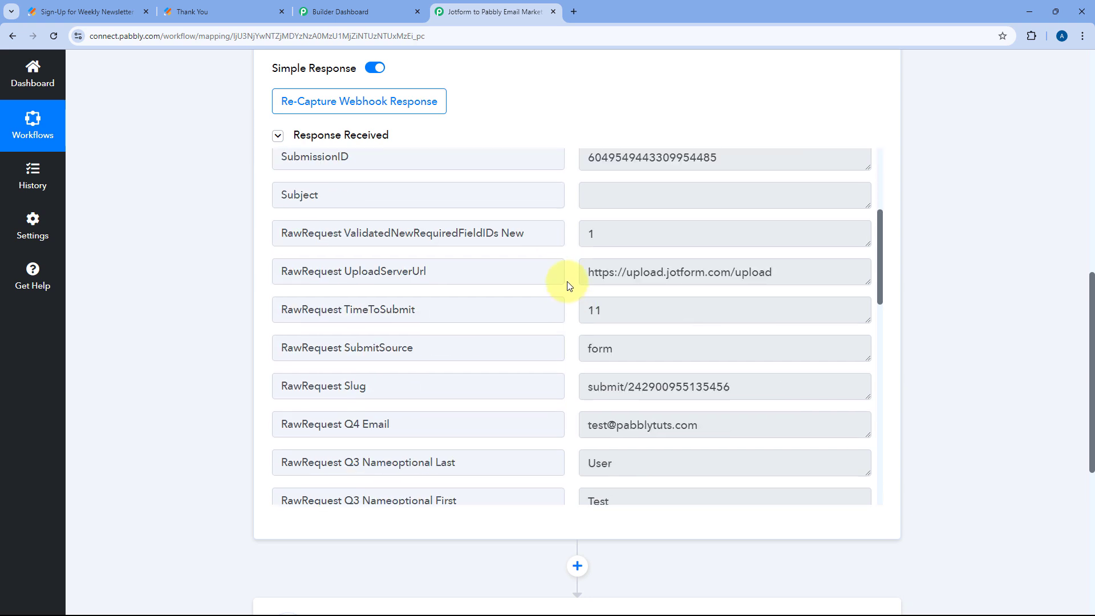
{"action": "scroll", "coordinate": [568, 286], "scroll_direction": "down", "scroll_amount": 3}
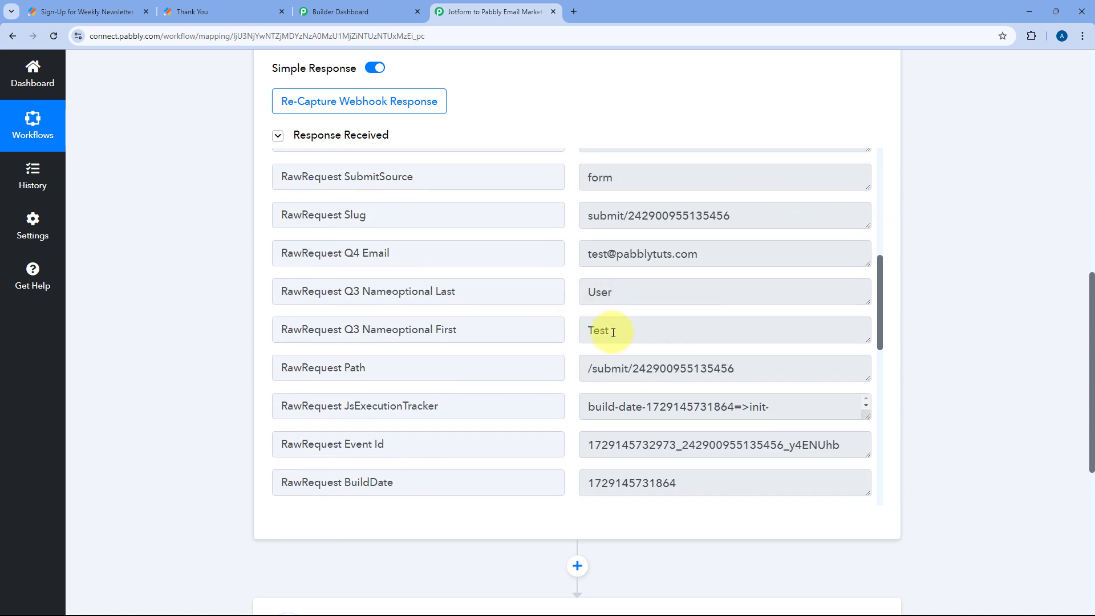
{"action": "left_click_drag", "start_coordinate": [624, 333], "coordinate": [568, 337]}
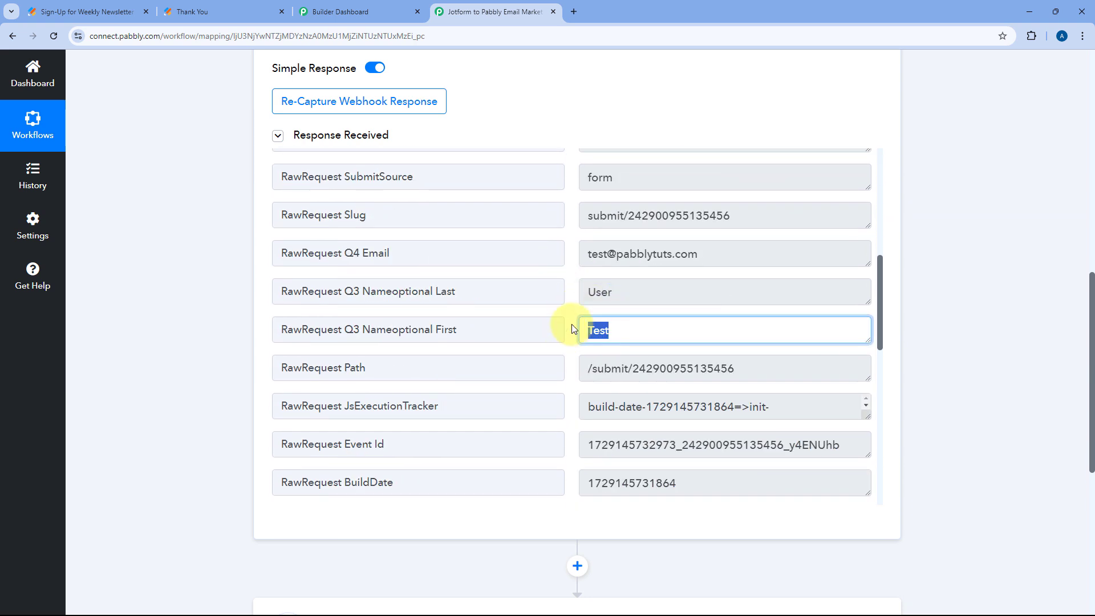
{"action": "left_click_drag", "start_coordinate": [640, 290], "coordinate": [569, 292]}
{"action": "left_click_drag", "start_coordinate": [704, 251], "coordinate": [575, 252]}
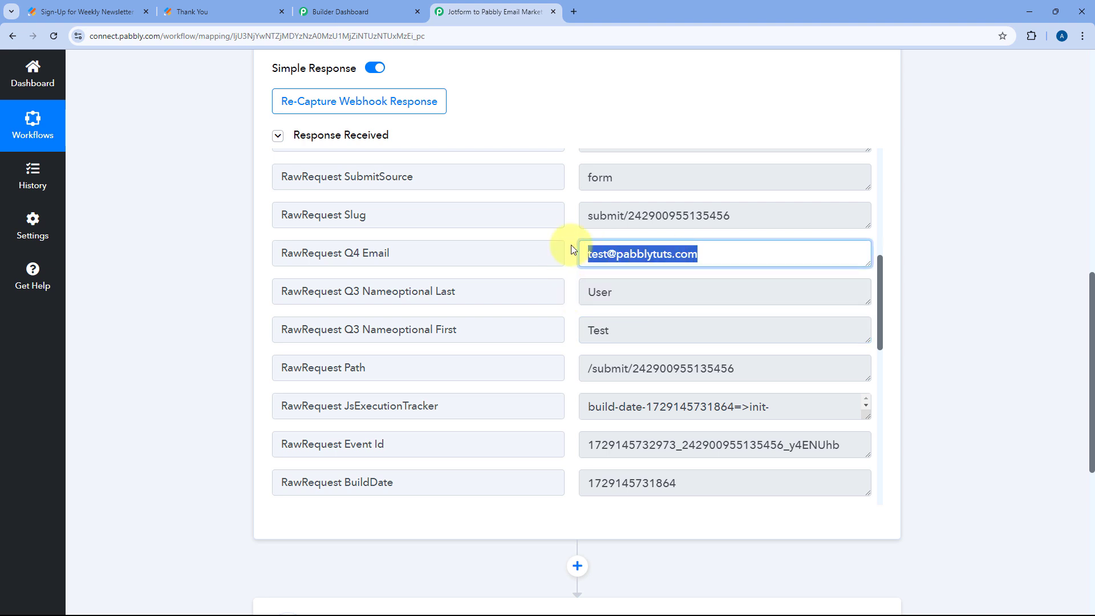
{"action": "scroll", "coordinate": [247, 239], "scroll_direction": "up", "scroll_amount": 2}
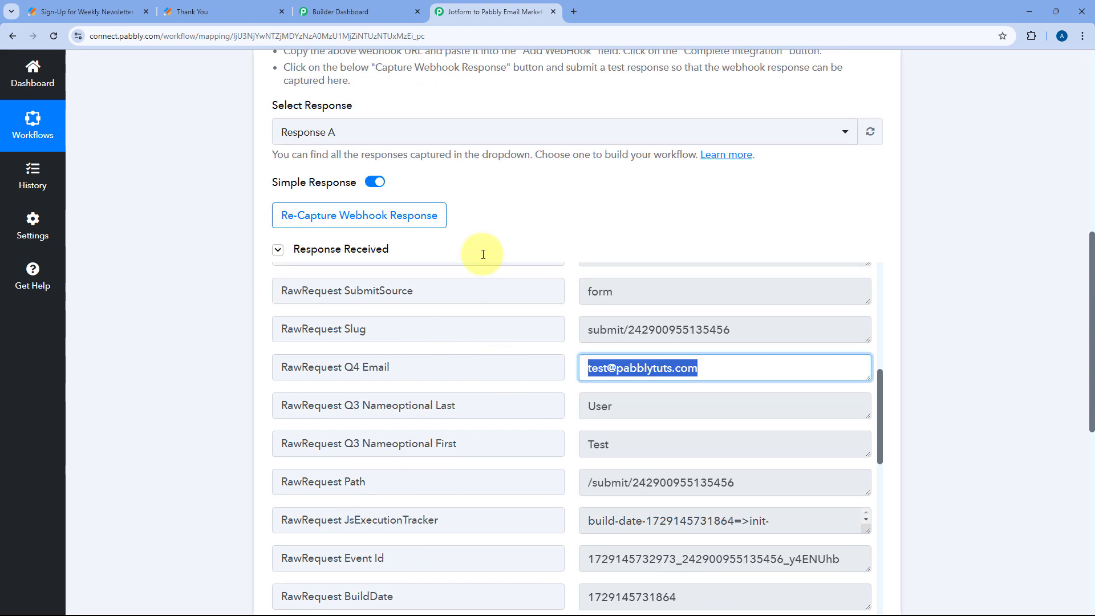
{"action": "scroll", "coordinate": [517, 166], "scroll_direction": "down", "scroll_amount": 1}
{"action": "scroll", "coordinate": [516, 163], "scroll_direction": "up", "scroll_amount": 9}
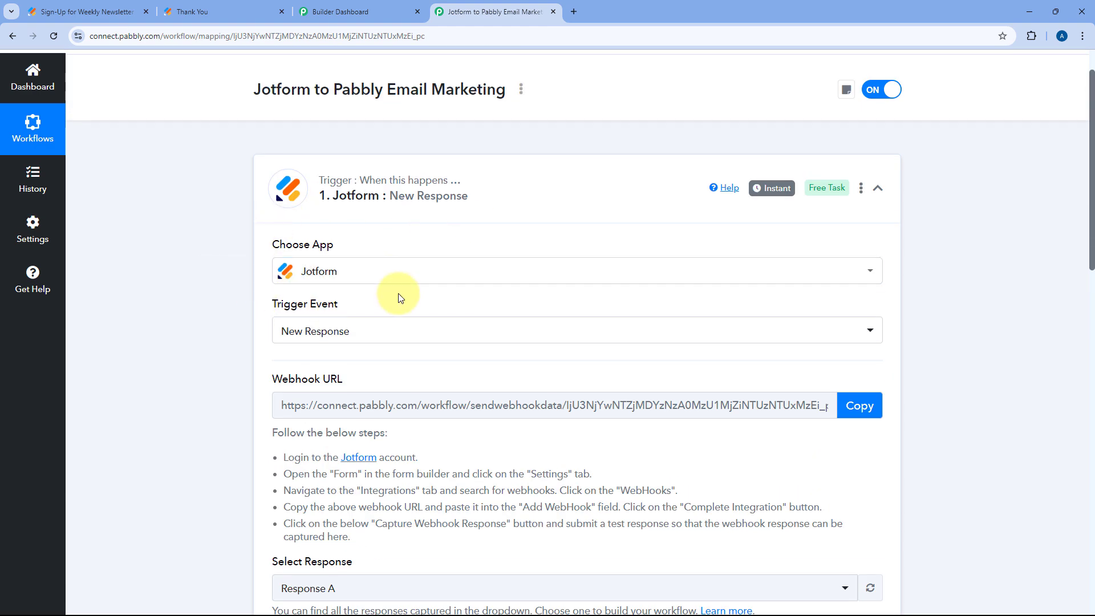
{"action": "scroll", "coordinate": [421, 298], "scroll_direction": "down", "scroll_amount": 5}
{"action": "scroll", "coordinate": [537, 254], "scroll_direction": "down", "scroll_amount": 5}
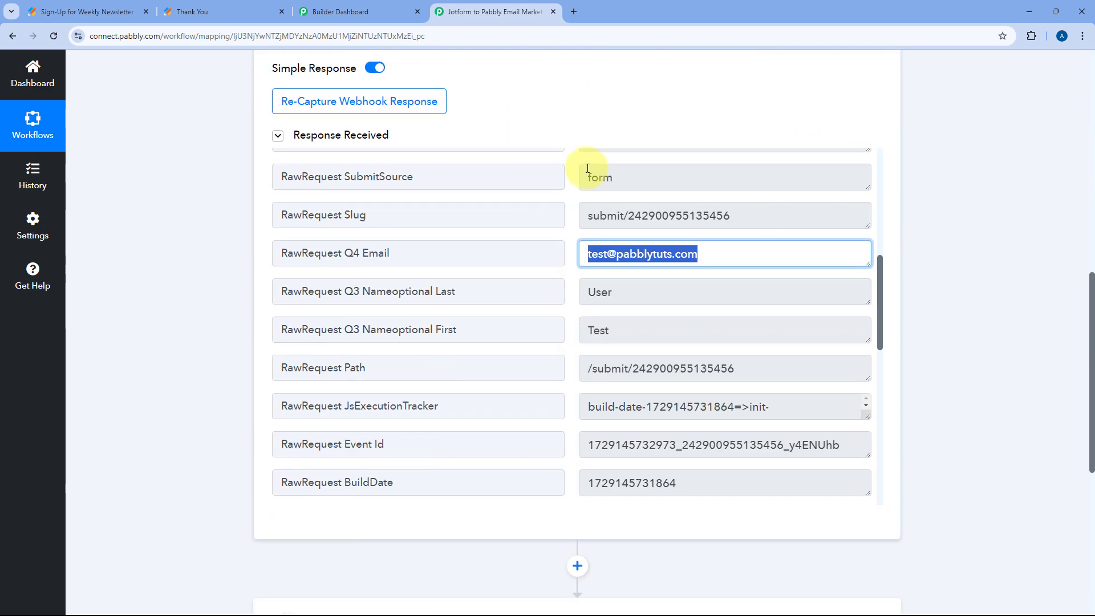
{"action": "scroll", "coordinate": [568, 126], "scroll_direction": "down", "scroll_amount": 2}
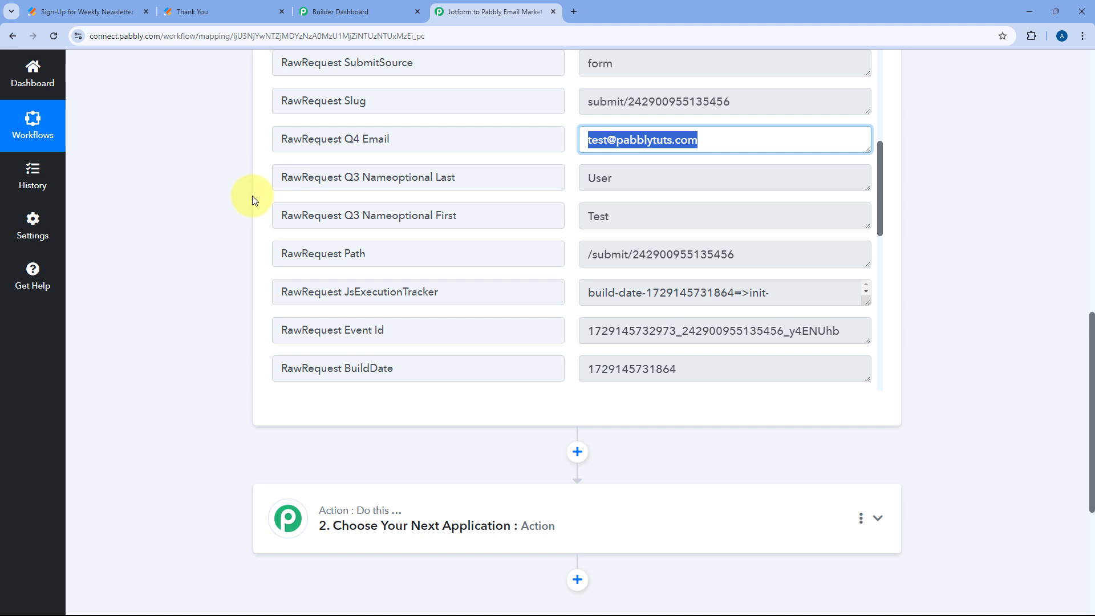
{"action": "scroll", "coordinate": [252, 196], "scroll_direction": "up", "scroll_amount": 1}
{"action": "left_click", "coordinate": [573, 240]}
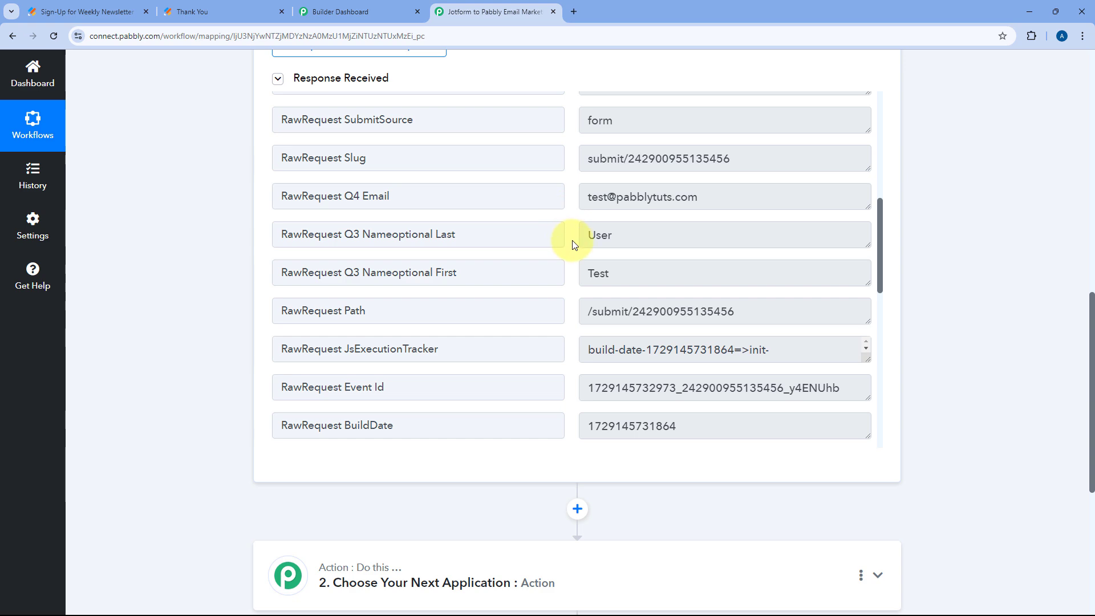
{"action": "scroll", "coordinate": [205, 271], "scroll_direction": "down", "scroll_amount": 5}
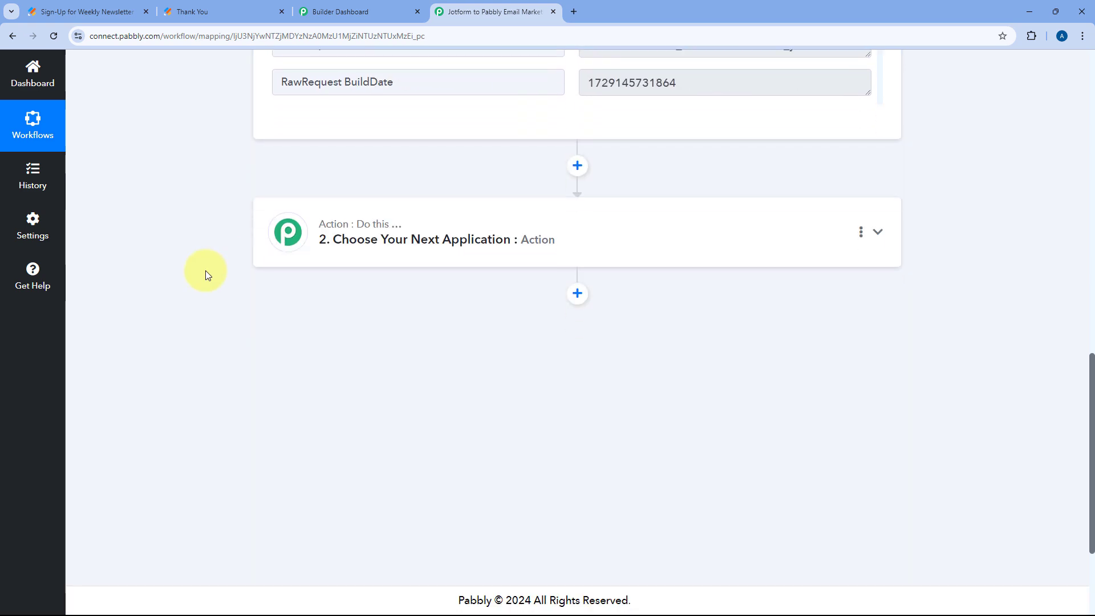
Set the action app to Pabbly Email Marketing with the Add Subscribers event
{"action": "left_click", "coordinate": [447, 231]}
{"action": "scroll", "coordinate": [343, 257], "scroll_direction": "up", "scroll_amount": 4}
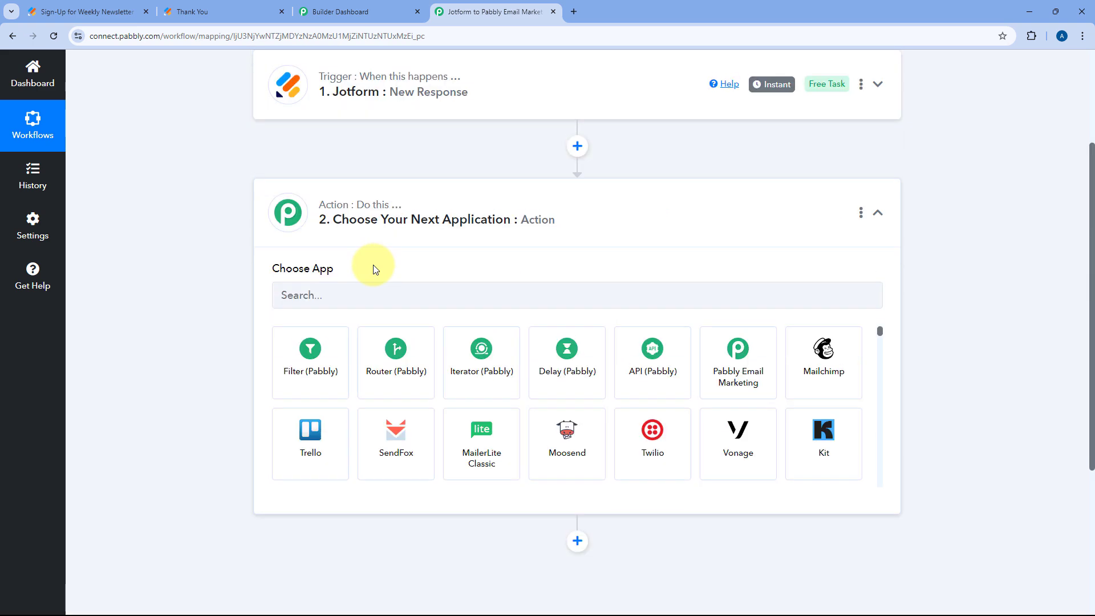
{"action": "left_click", "coordinate": [359, 291]}
{"action": "type", "text": "Pabbl"}
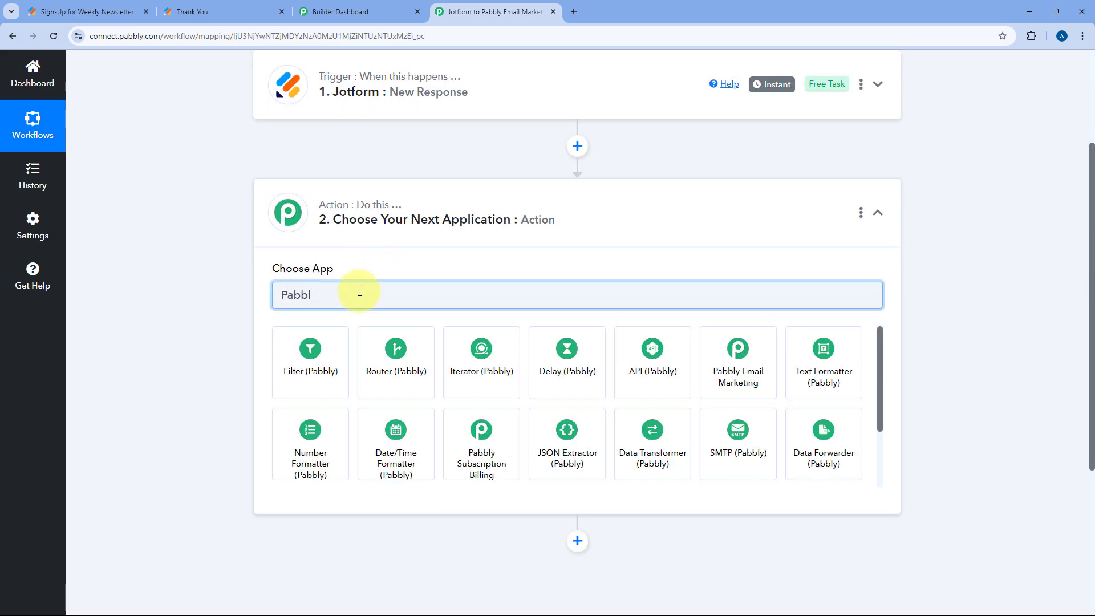
{"action": "type", "text": "y E"}
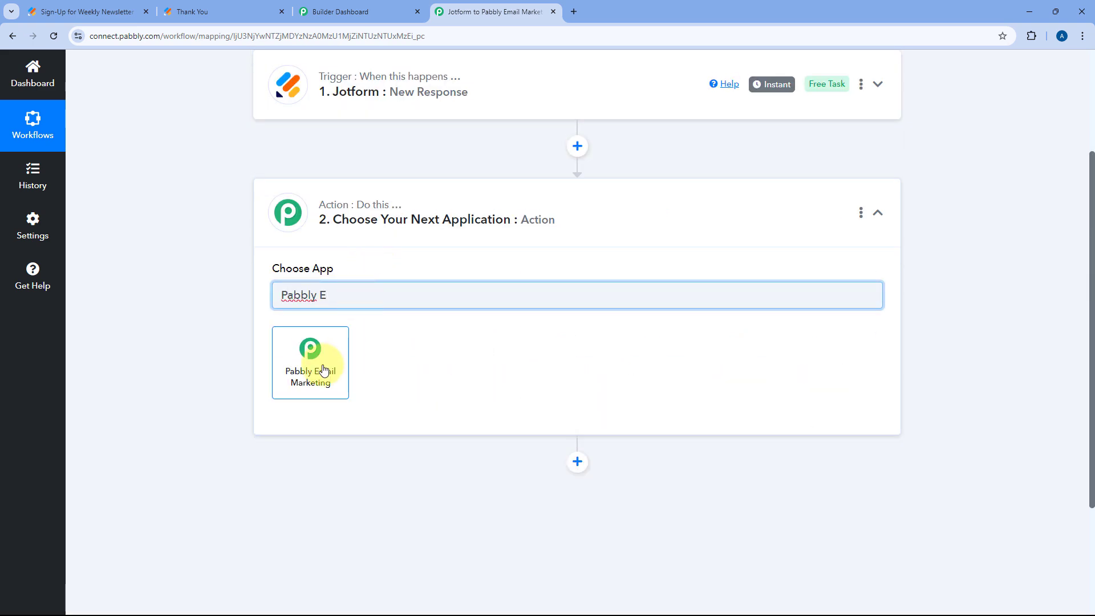
{"action": "left_click", "coordinate": [323, 367]}
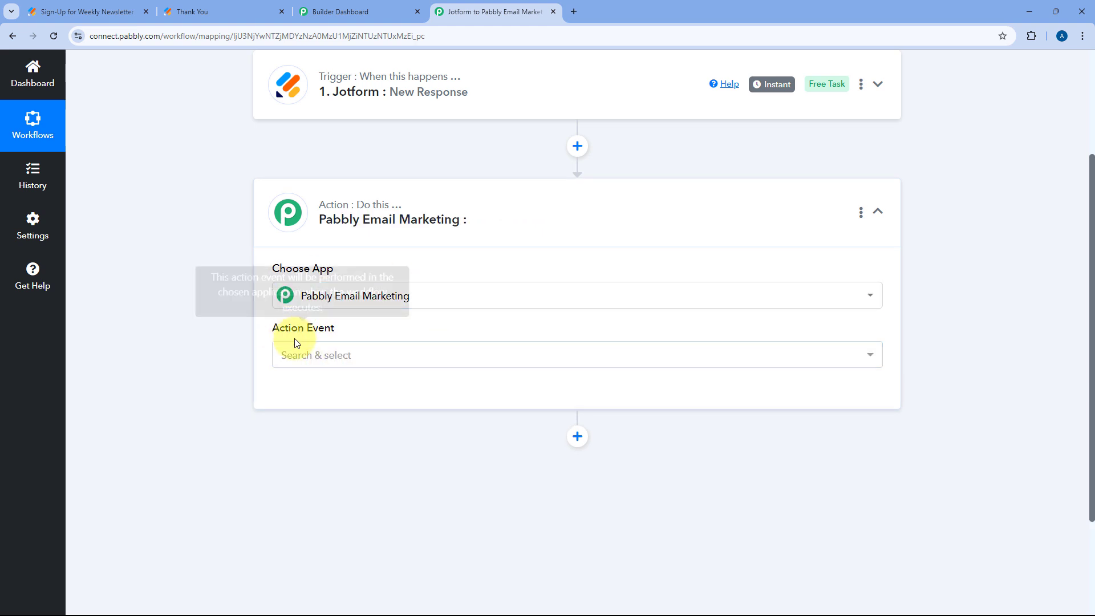
{"action": "left_click", "coordinate": [362, 354]}
{"action": "scroll", "coordinate": [242, 343], "scroll_direction": "down", "scroll_amount": 3}
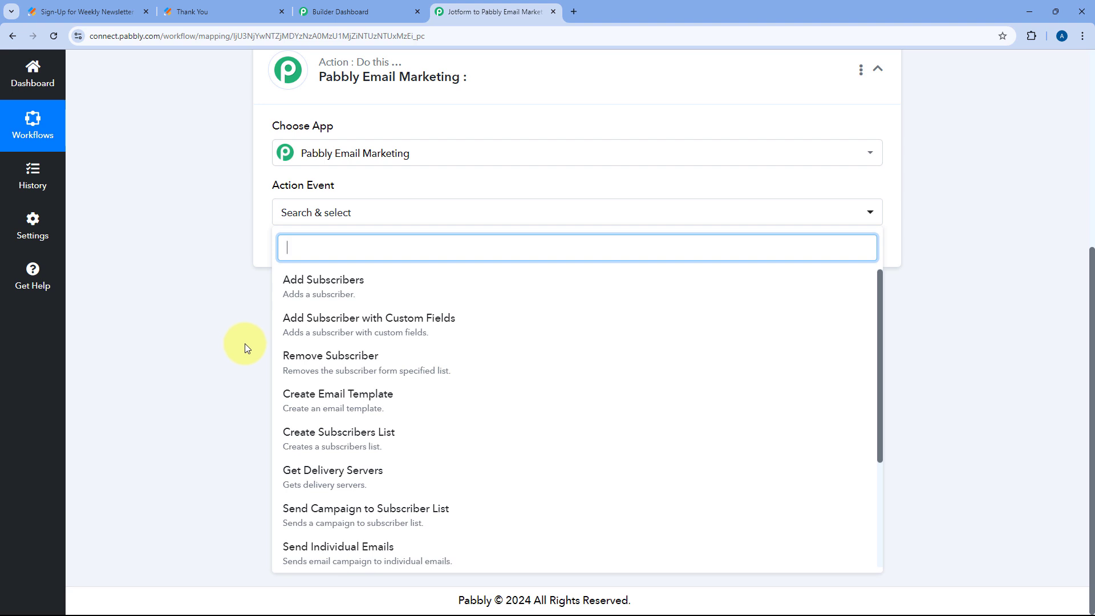
{"action": "scroll", "coordinate": [411, 348], "scroll_direction": "down", "scroll_amount": 3}
{"action": "scroll", "coordinate": [418, 349], "scroll_direction": "up", "scroll_amount": 1}
{"action": "scroll", "coordinate": [413, 348], "scroll_direction": "up", "scroll_amount": 2}
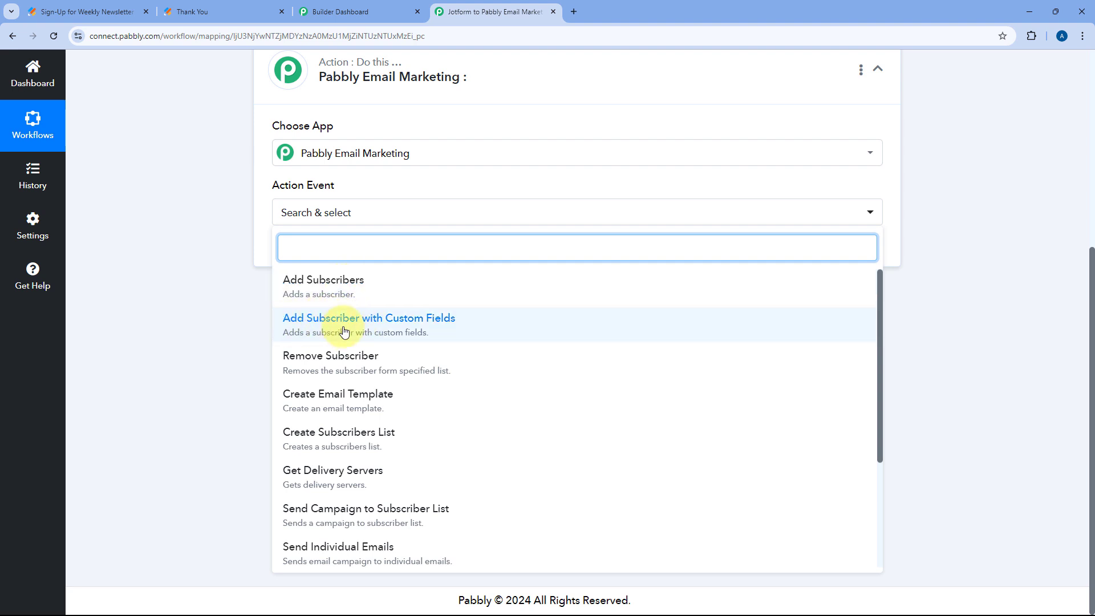
{"action": "left_click", "coordinate": [362, 287]}
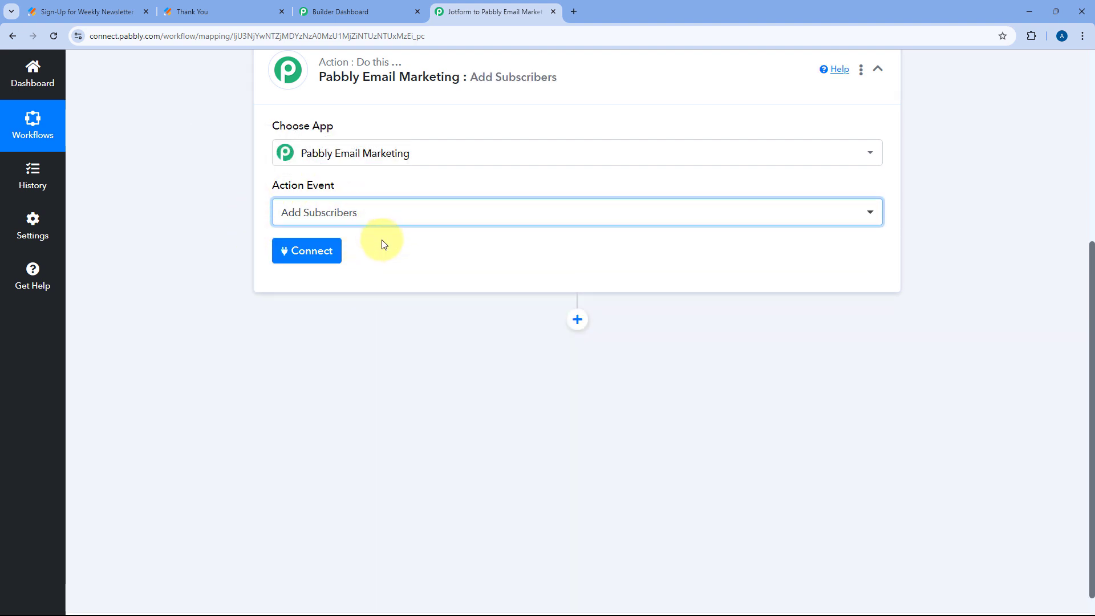
Start a new Pabbly Email Marketing connection, then switch to the Pabbly Email Marketing dashboard
{"action": "left_click", "coordinate": [301, 250]}
{"action": "left_click", "coordinate": [506, 188]}
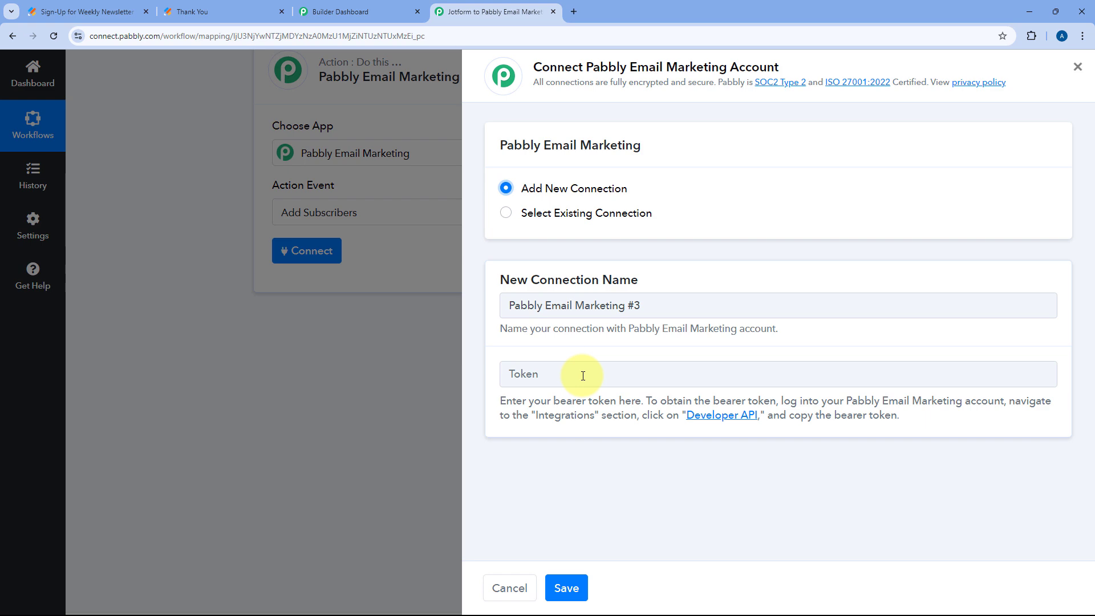
{"action": "left_click", "coordinate": [363, 8]}
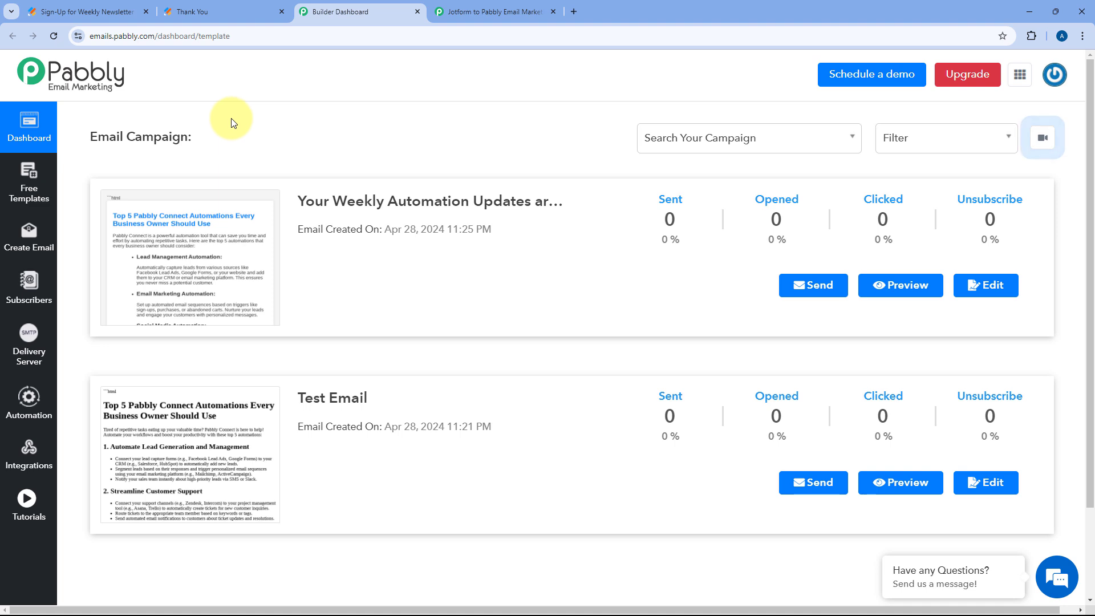
Copy the bearer token from the Developer API integration page and return to Pabbly Connect
{"action": "left_click", "coordinate": [41, 446]}
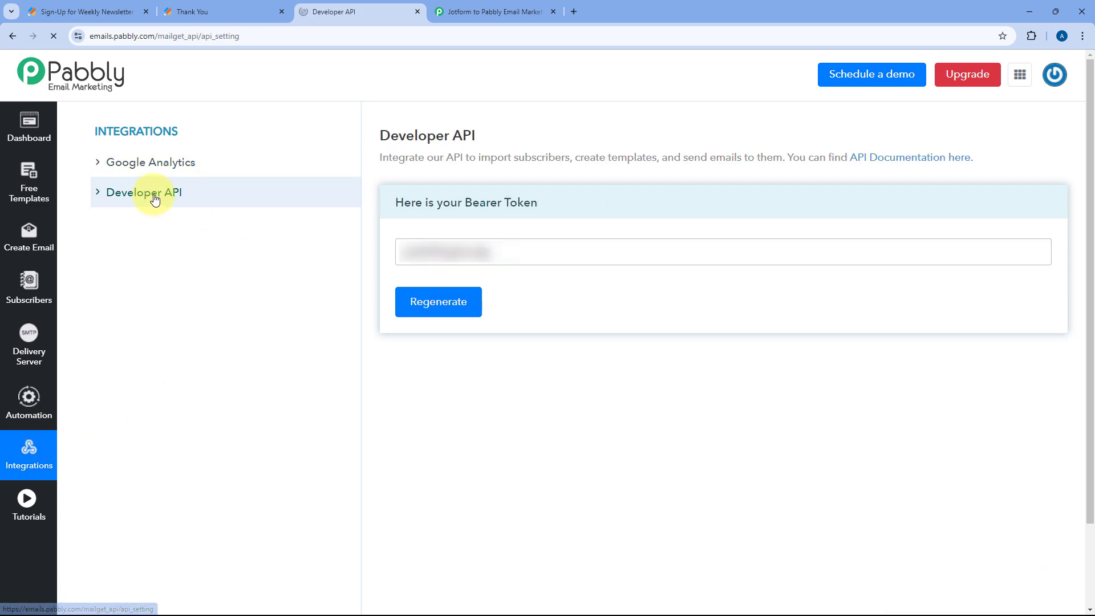
{"action": "left_click_drag", "start_coordinate": [514, 252], "coordinate": [380, 257]}
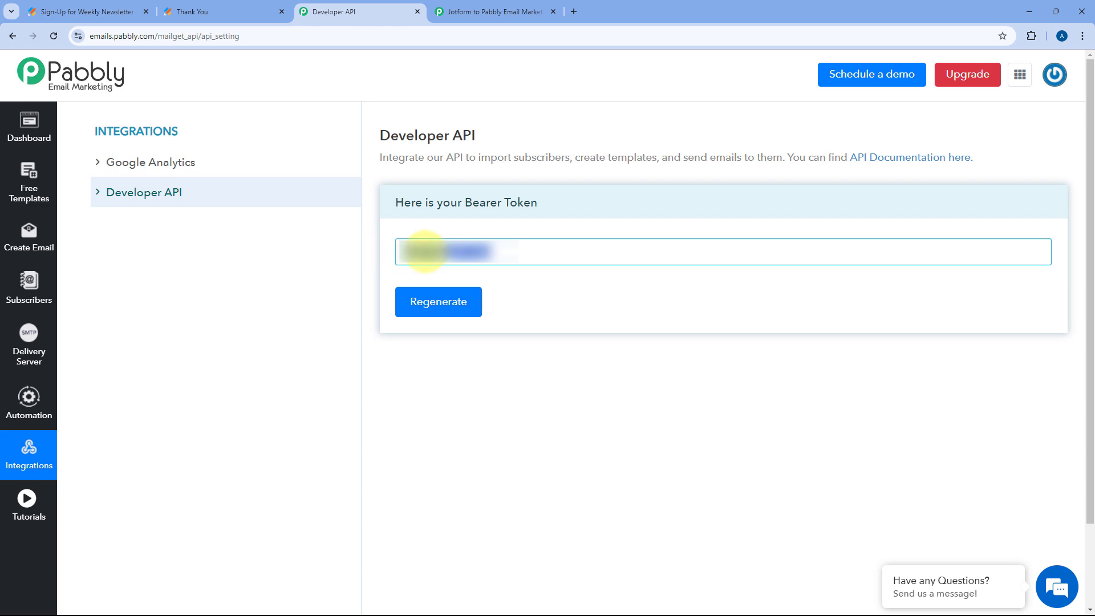
{"action": "right_click", "coordinate": [425, 246]}
{"action": "left_click", "coordinate": [459, 299]}
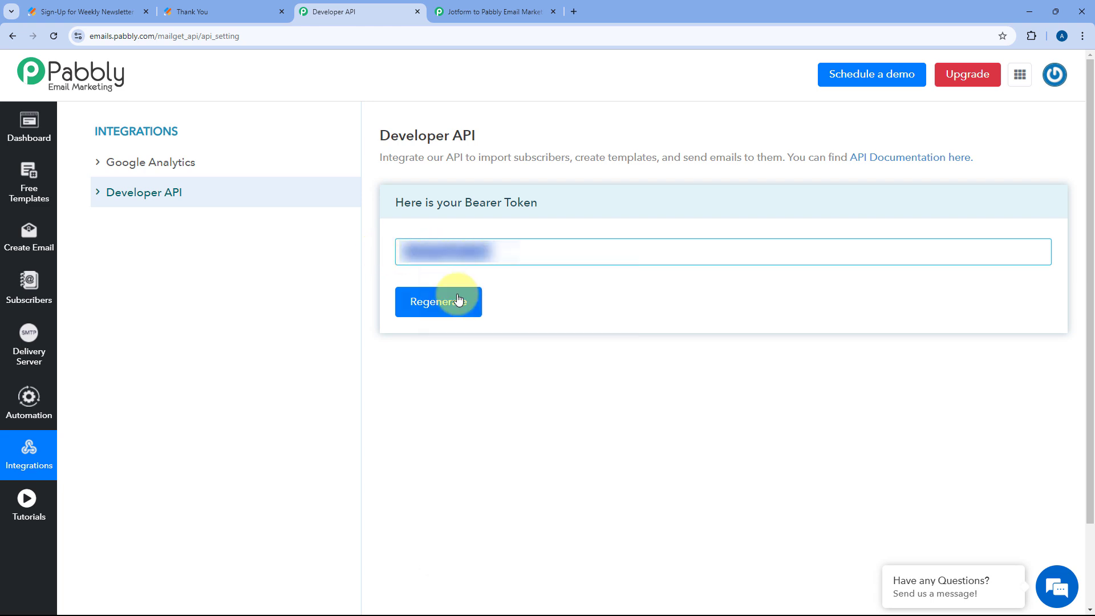
{"action": "left_click", "coordinate": [367, 256]}
{"action": "left_click", "coordinate": [530, 10]}
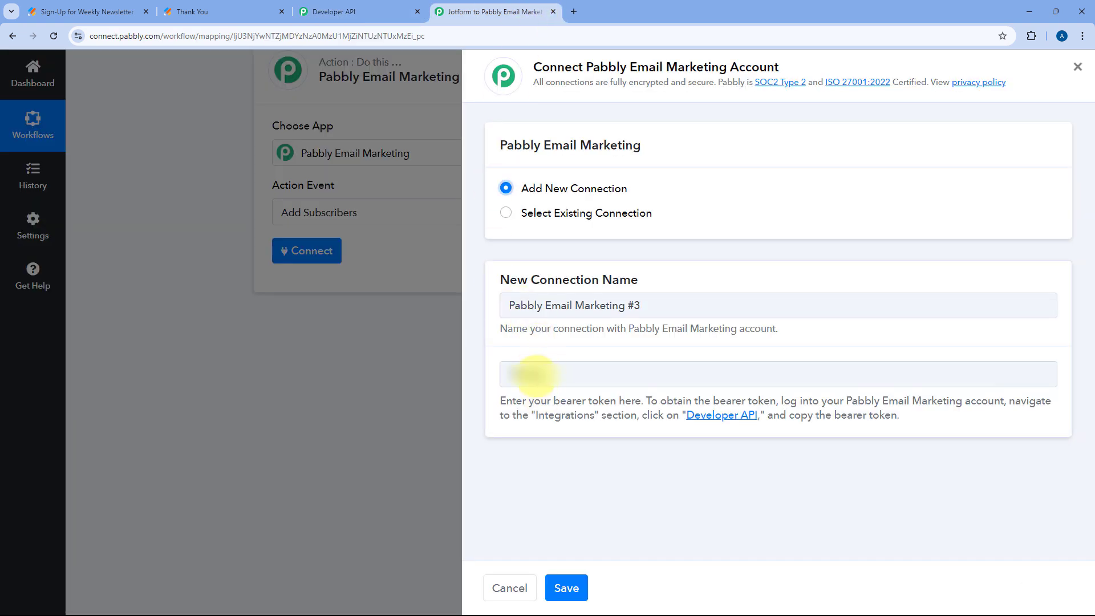
Paste the bearer token into the Token field and save the connection
{"action": "right_click", "coordinate": [513, 372]}
{"action": "left_click", "coordinate": [576, 212]}
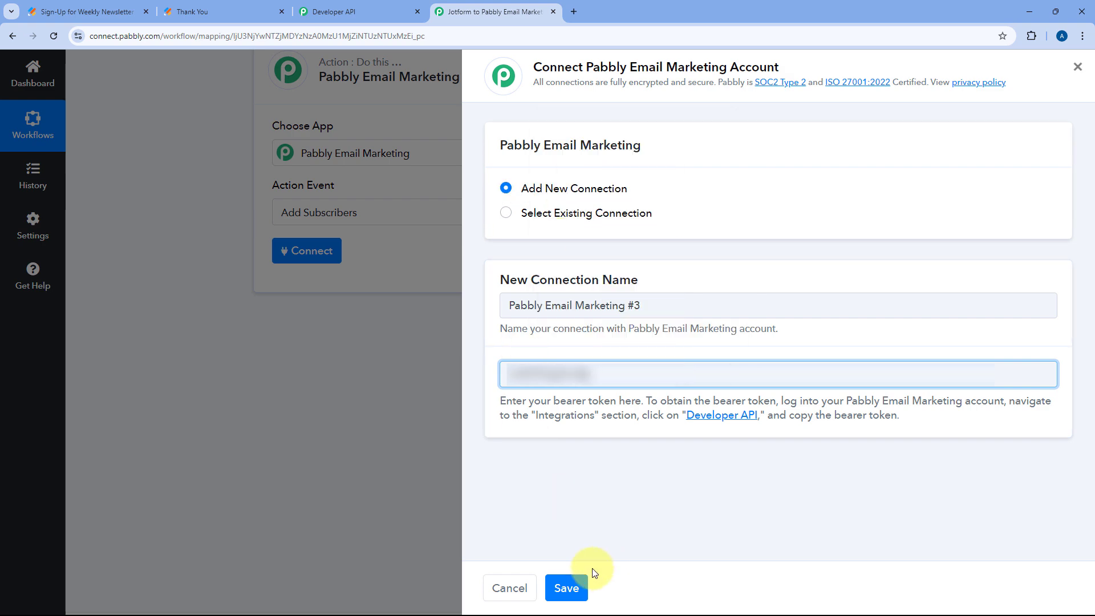
{"action": "left_click", "coordinate": [575, 593]}
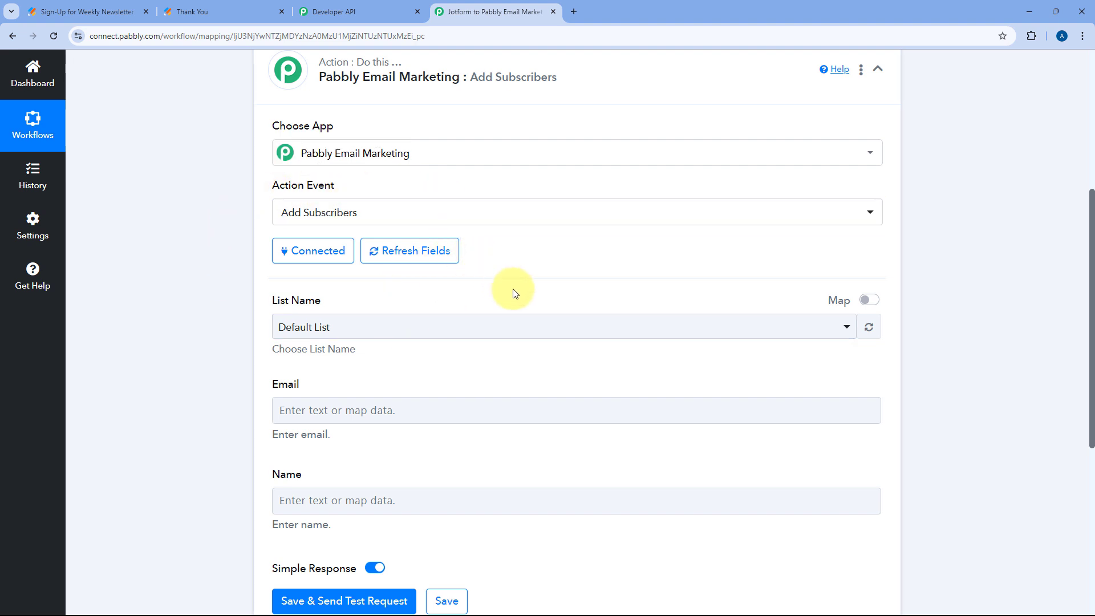
{"action": "scroll", "coordinate": [247, 258], "scroll_direction": "down", "scroll_amount": 2}
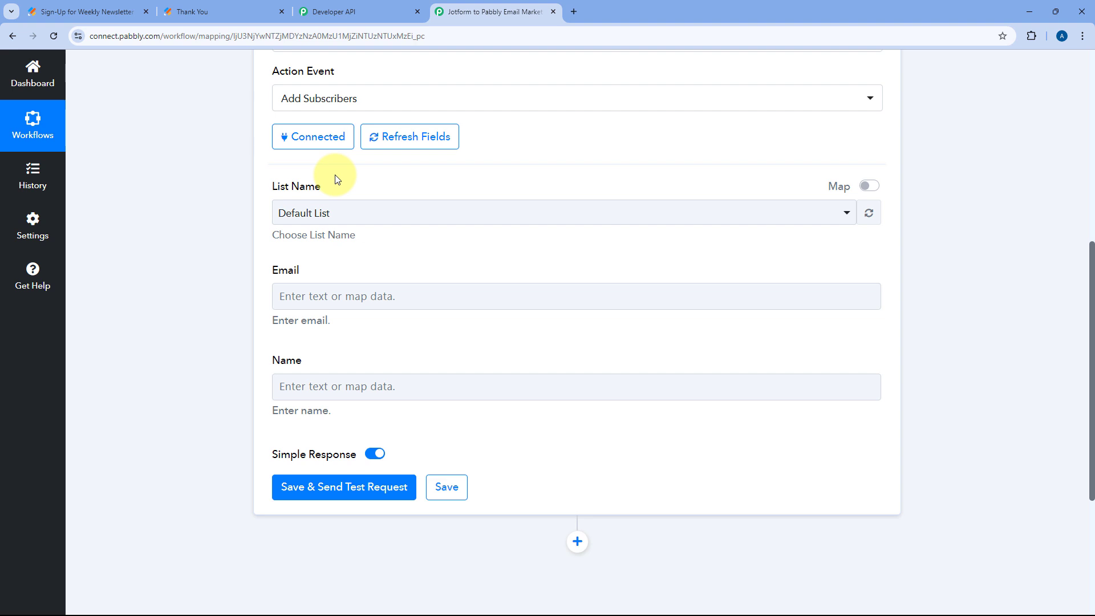
Back in the workflow, open Add Subscribers' List Name choices to show Default List and Weekly Newsletter Subscribers
{"action": "left_click", "coordinate": [332, 12]}
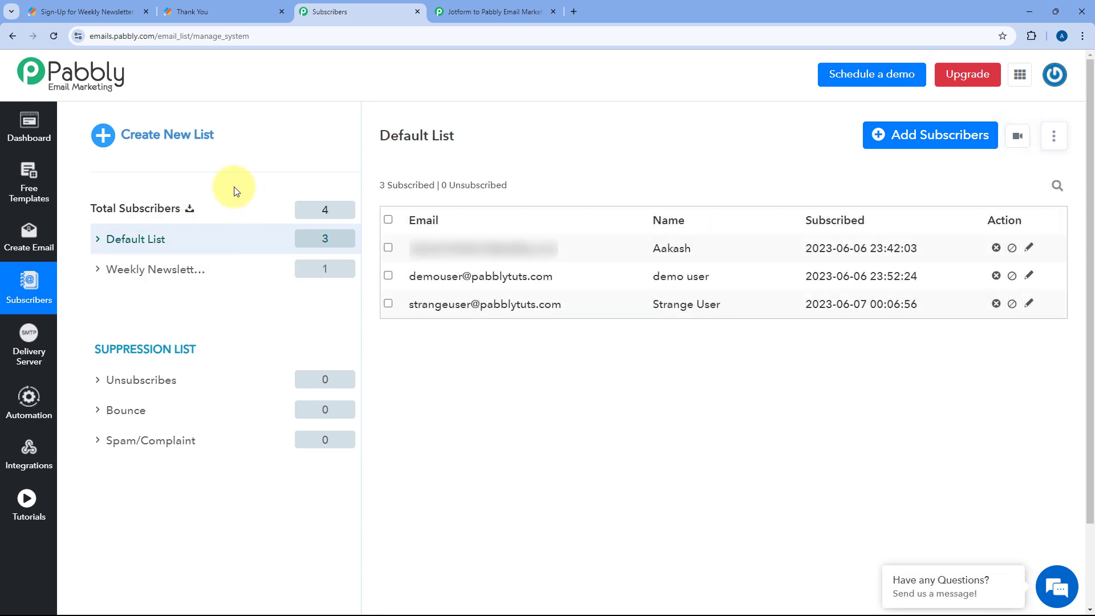
{"action": "left_click", "coordinate": [491, 11]}
{"action": "left_click", "coordinate": [373, 214]}
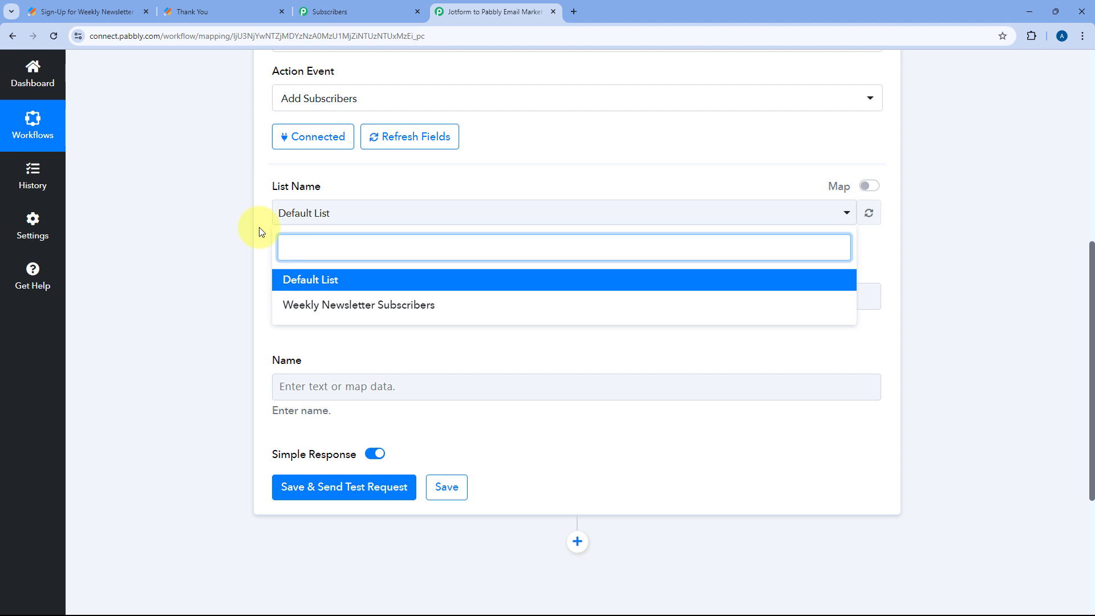
Check the Weekly Newsletter list's subscribers, then set List Name to Weekly Newsletter Subscribers
{"action": "left_click", "coordinate": [341, 11]}
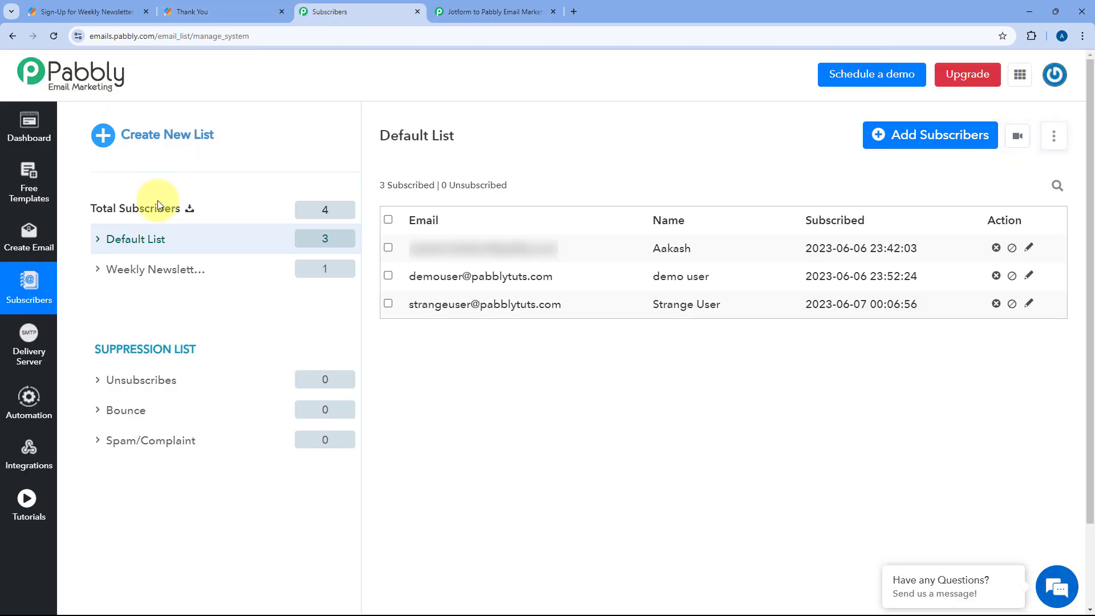
{"action": "left_click", "coordinate": [152, 271]}
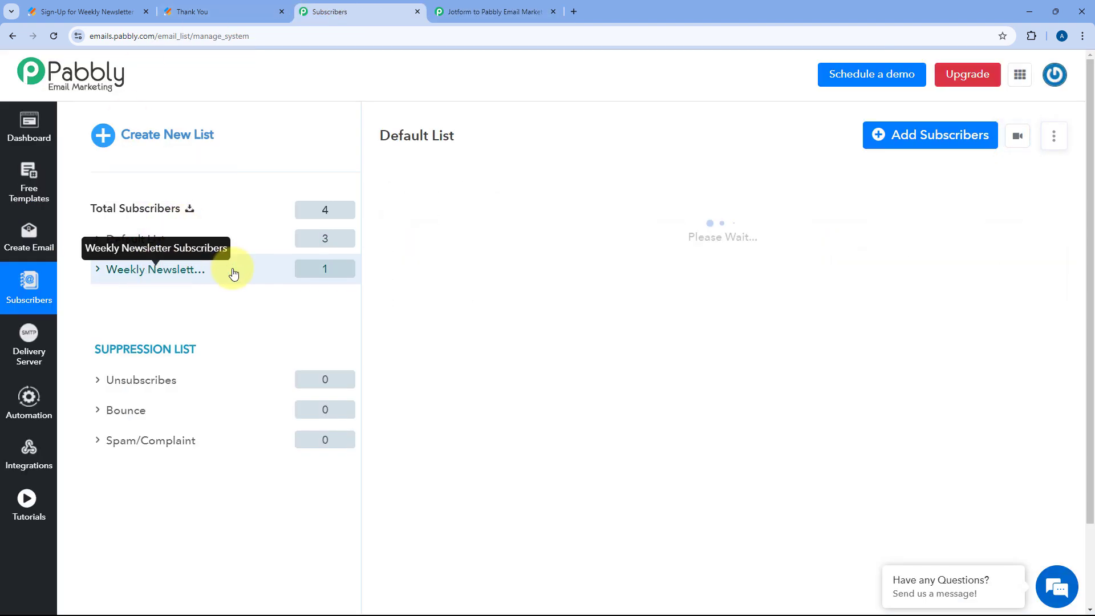
{"action": "left_click", "coordinate": [489, 11]}
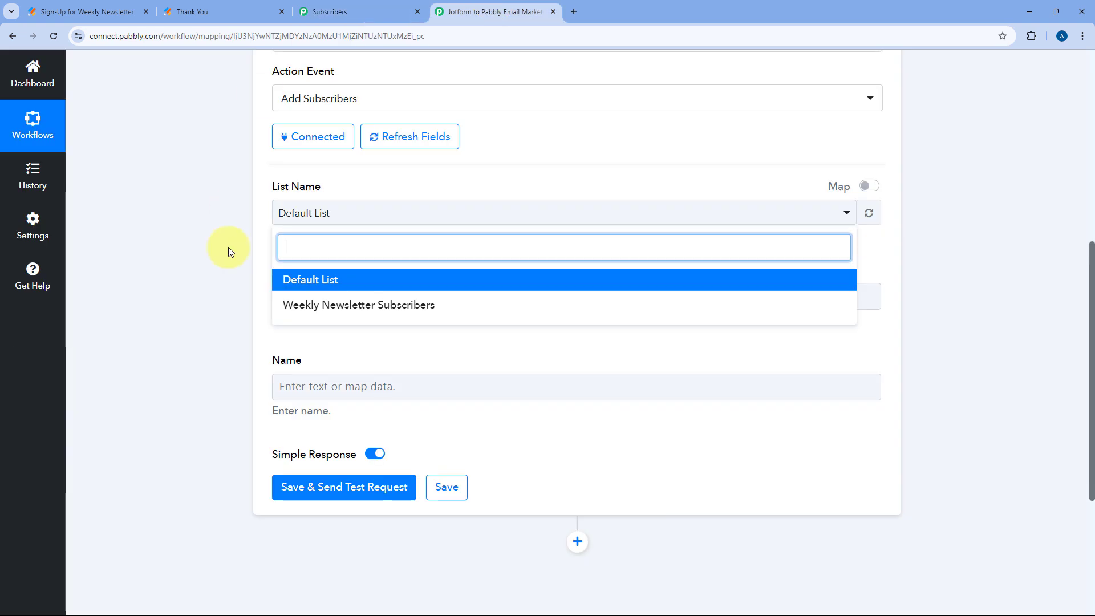
{"action": "left_click", "coordinate": [337, 308]}
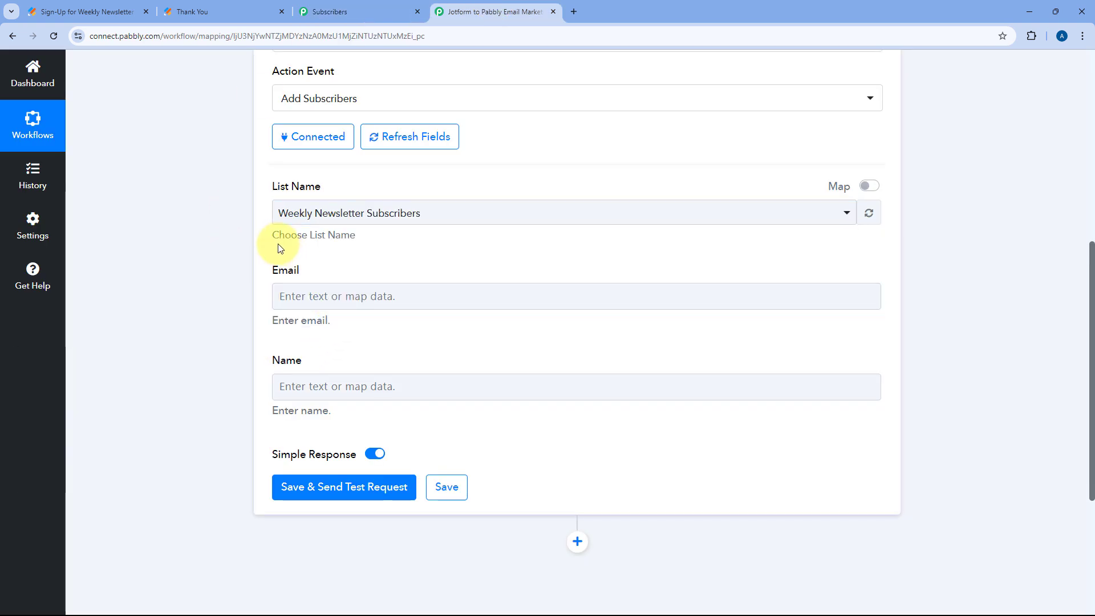
Expand the Jotform trigger step's details
{"action": "scroll", "coordinate": [280, 247], "scroll_direction": "down", "scroll_amount": 1}
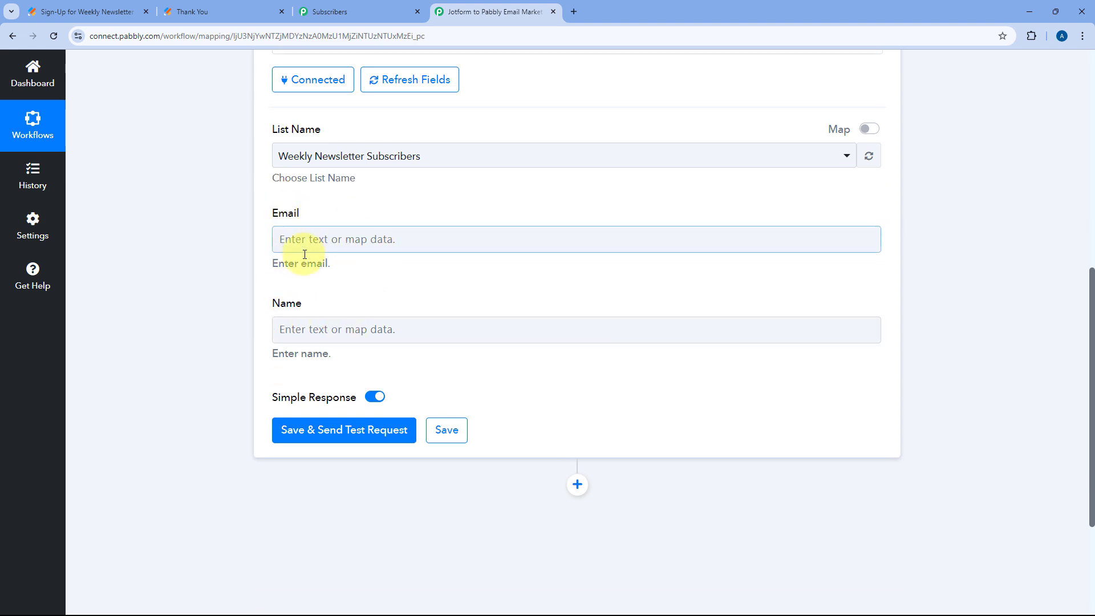
{"action": "scroll", "coordinate": [342, 335], "scroll_direction": "up", "scroll_amount": 7}
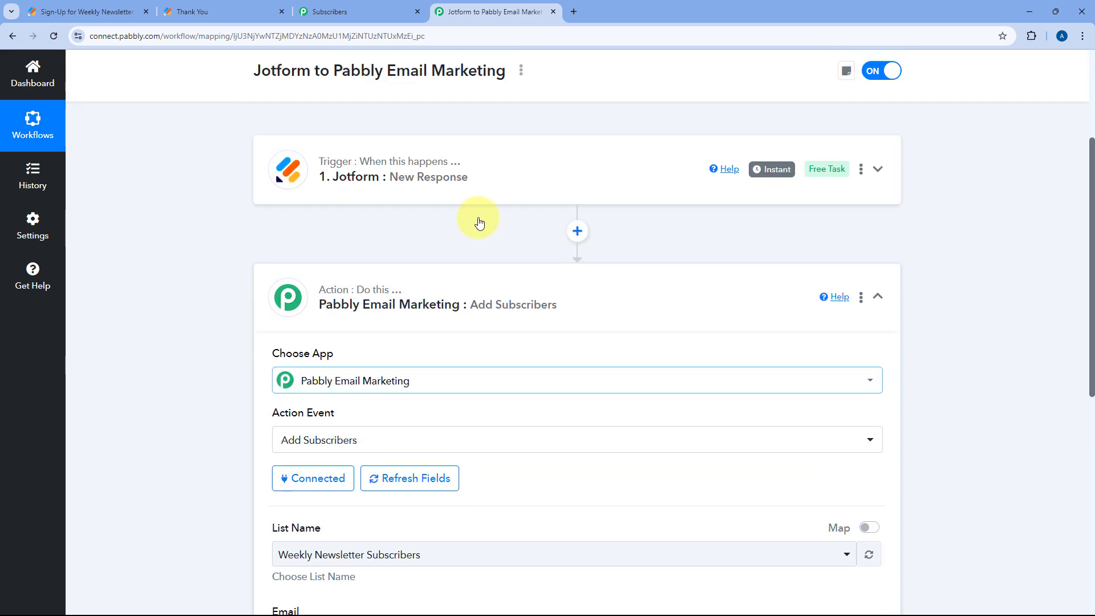
{"action": "left_click", "coordinate": [496, 191]}
{"action": "scroll", "coordinate": [225, 310], "scroll_direction": "up", "scroll_amount": 1}
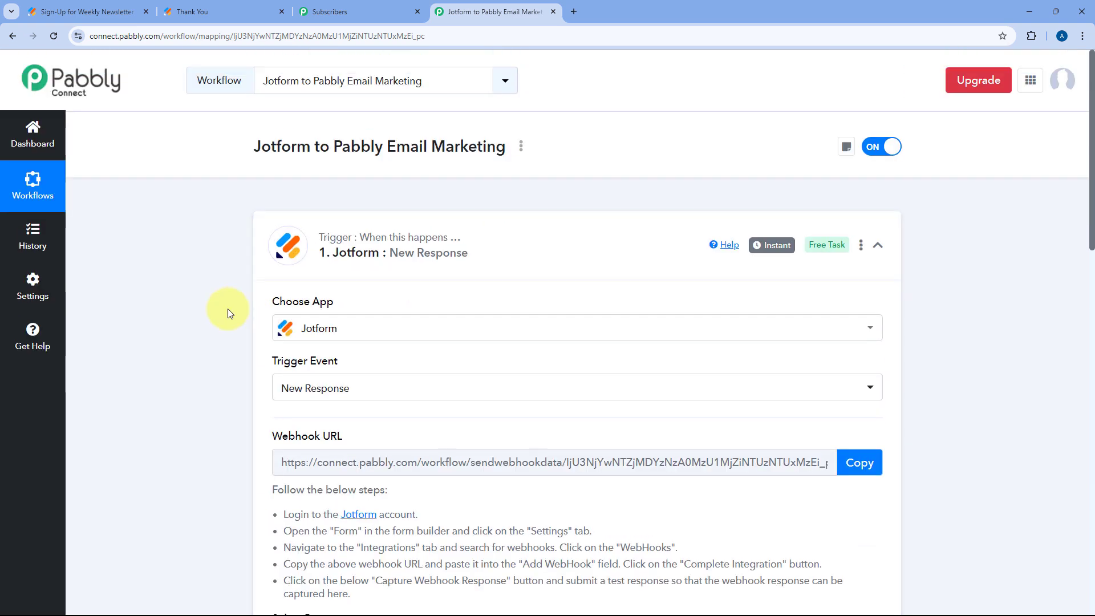
{"action": "scroll", "coordinate": [227, 313], "scroll_direction": "down", "scroll_amount": 6}
{"action": "scroll", "coordinate": [228, 314], "scroll_direction": "down", "scroll_amount": 3}
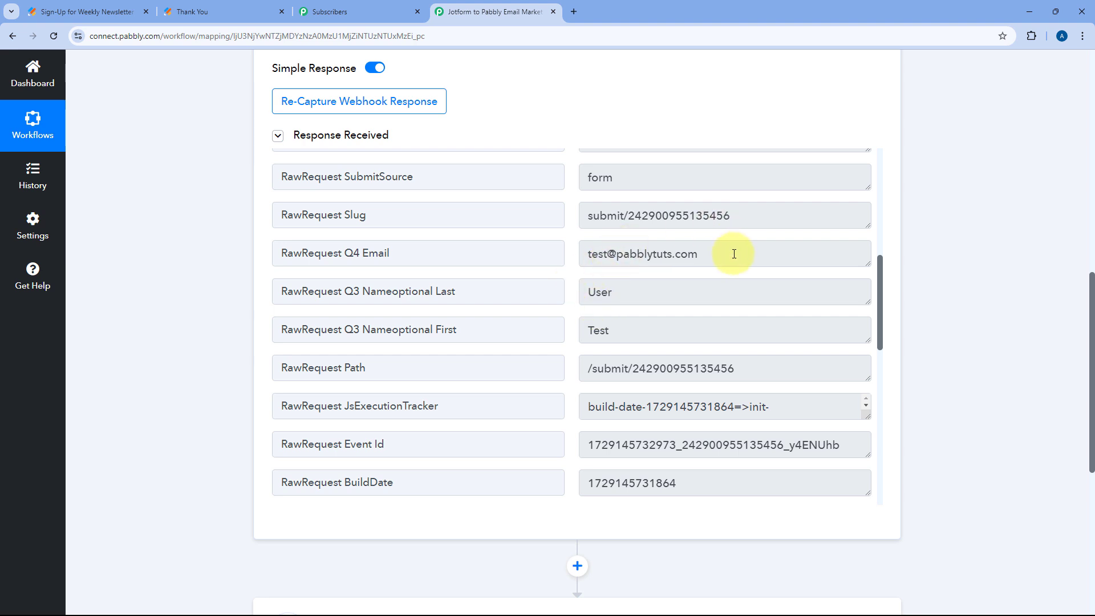
{"action": "left_click_drag", "start_coordinate": [736, 252], "coordinate": [570, 327]}
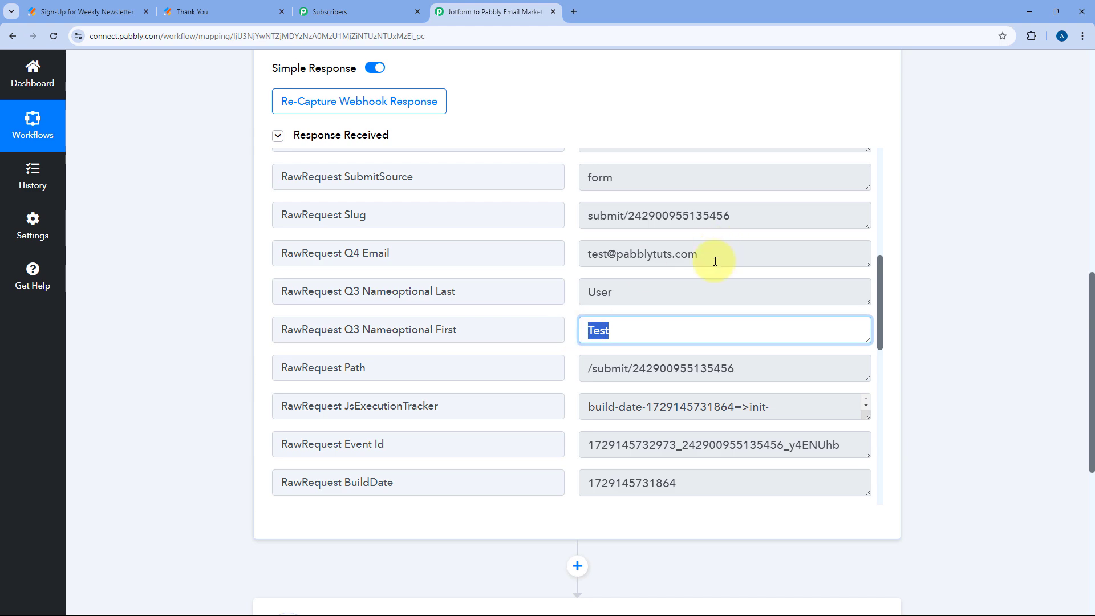
{"action": "left_click_drag", "start_coordinate": [709, 262], "coordinate": [578, 267]}
{"action": "left_click", "coordinate": [302, 314]}
{"action": "scroll", "coordinate": [183, 318], "scroll_direction": "down", "scroll_amount": 4}
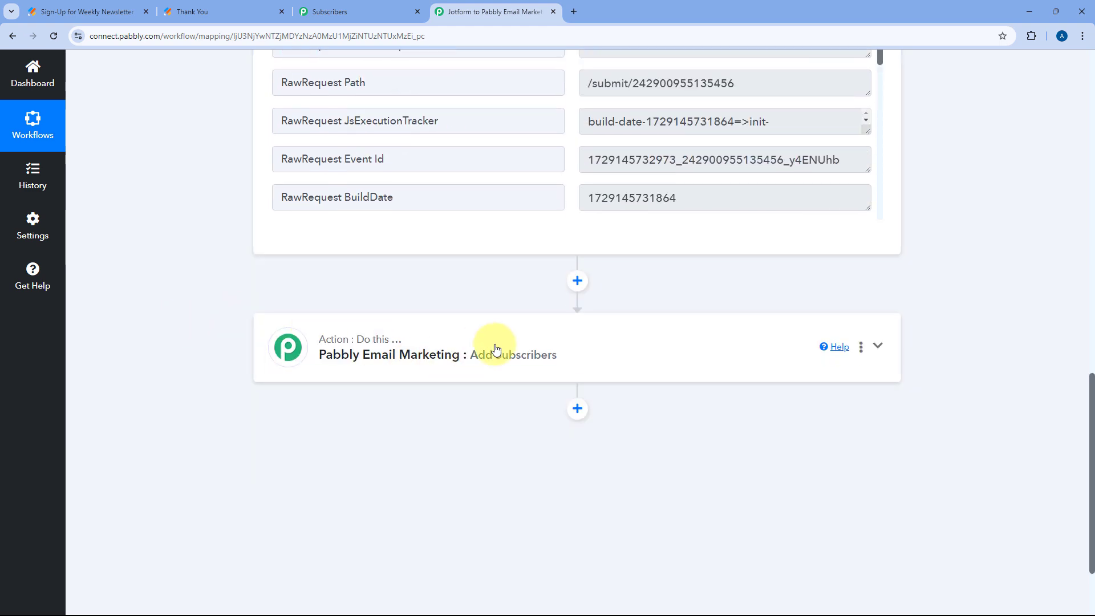
Map the Jotform RawRequest Q4 Email answer into the action step's Email field
{"action": "left_click", "coordinate": [511, 337]}
{"action": "scroll", "coordinate": [325, 251], "scroll_direction": "down", "scroll_amount": 5}
{"action": "scroll", "coordinate": [207, 289], "scroll_direction": "up", "scroll_amount": 8}
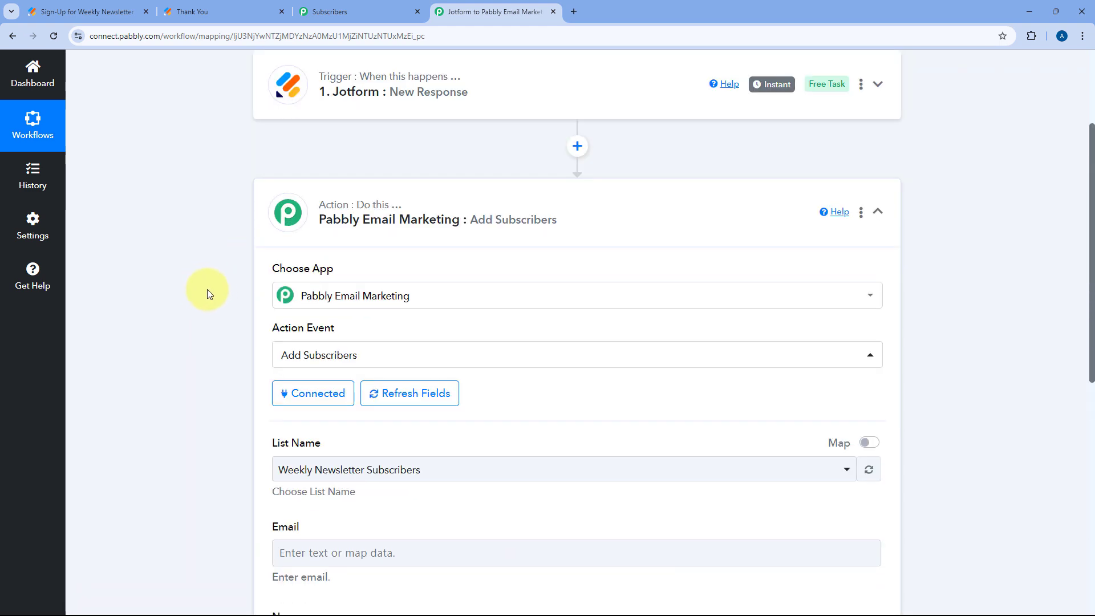
{"action": "scroll", "coordinate": [228, 285], "scroll_direction": "down", "scroll_amount": 1}
{"action": "scroll", "coordinate": [235, 268], "scroll_direction": "down", "scroll_amount": 5}
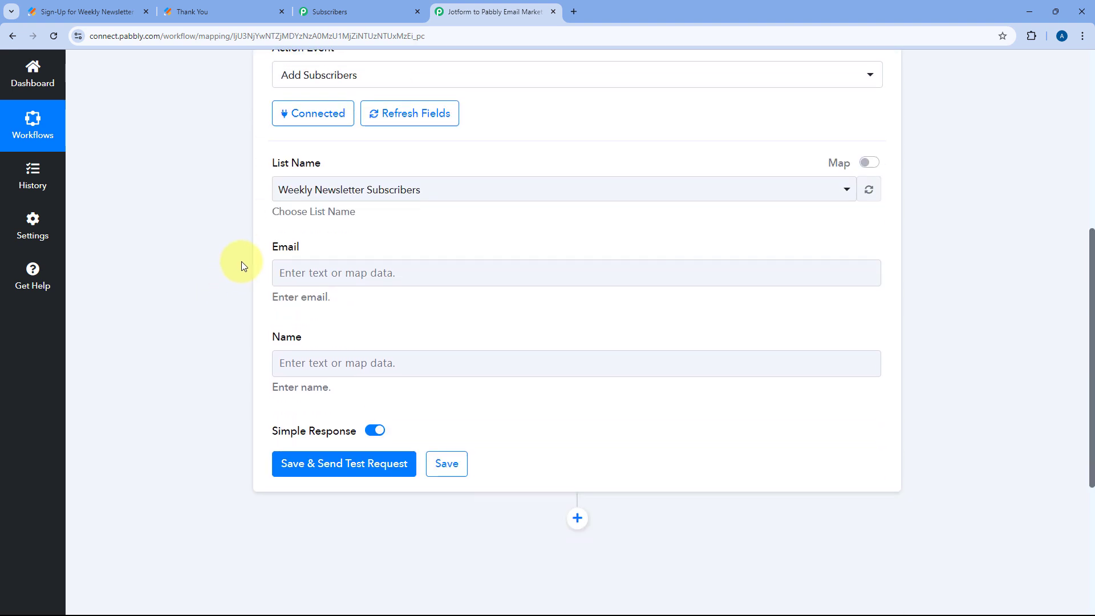
{"action": "left_click", "coordinate": [317, 151]}
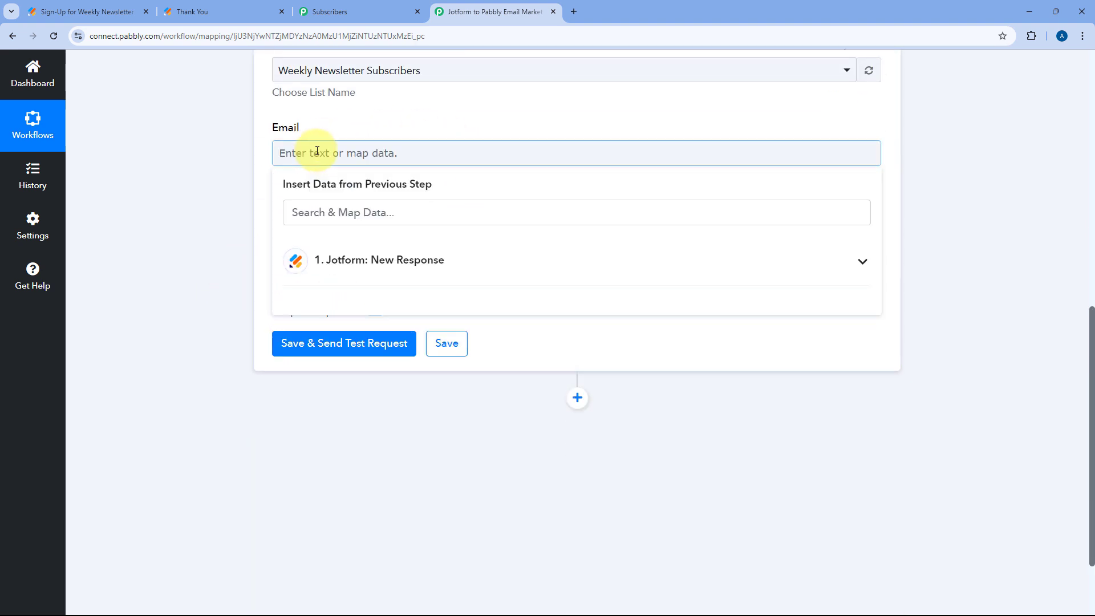
{"action": "left_click", "coordinate": [484, 263]}
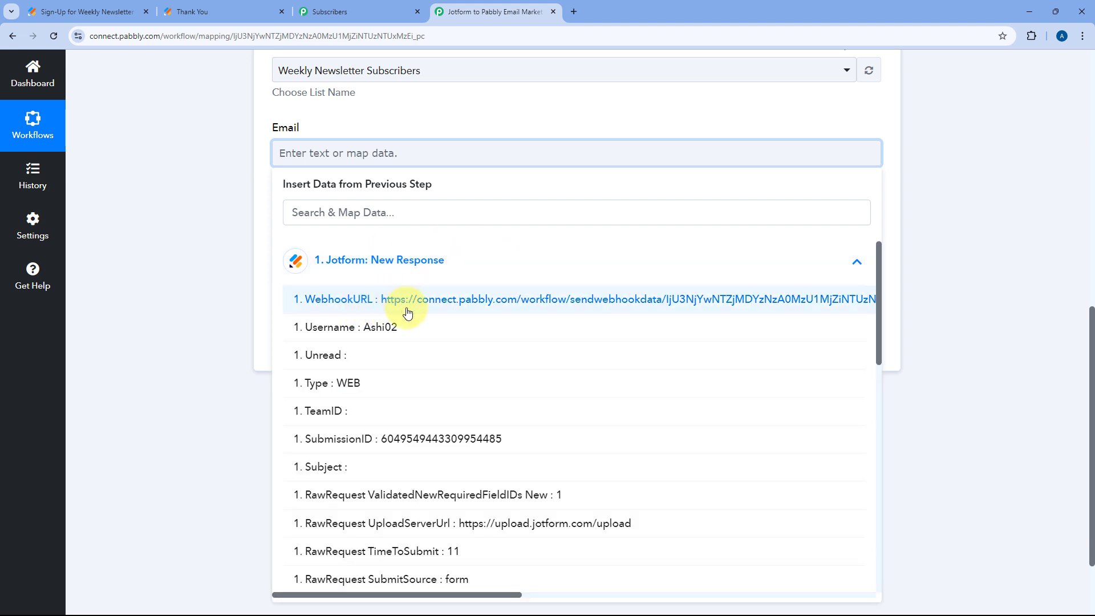
{"action": "scroll", "coordinate": [433, 322], "scroll_direction": "down", "scroll_amount": 3}
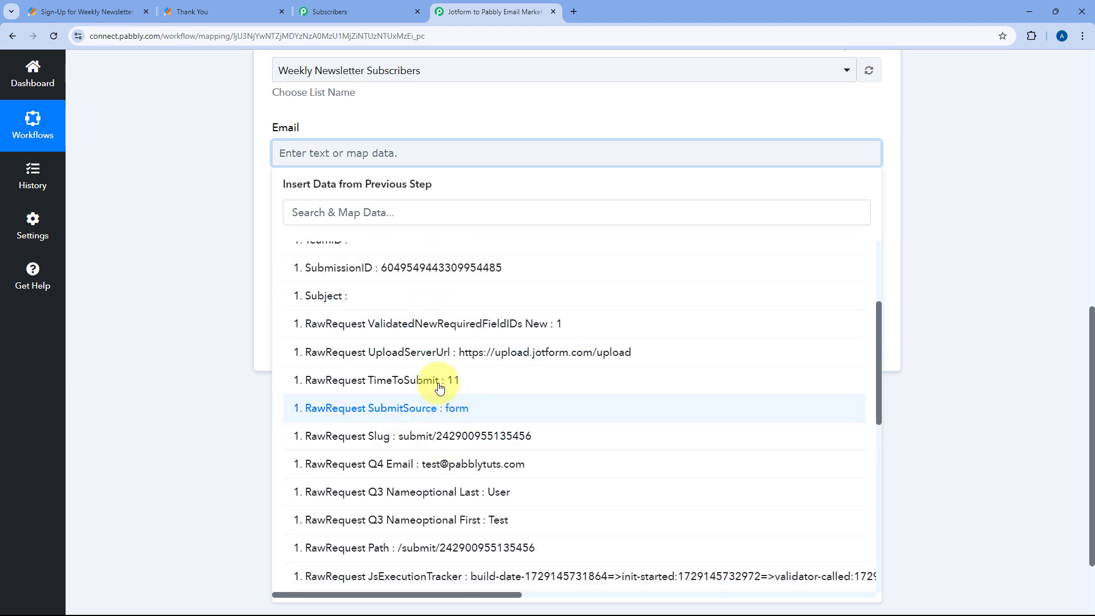
{"action": "left_click", "coordinate": [435, 464]}
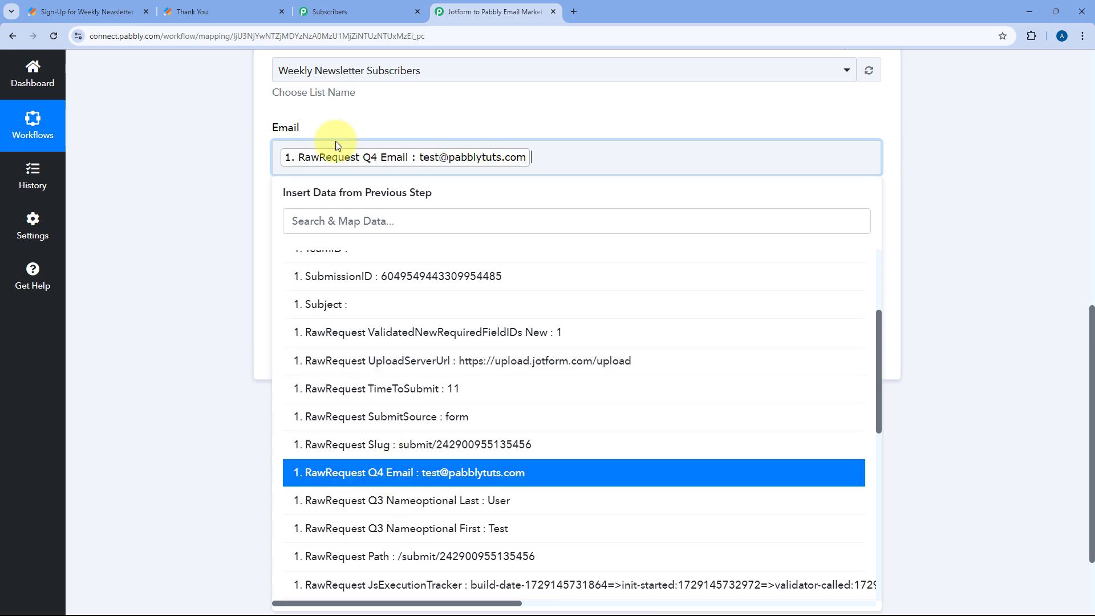
{"action": "left_click", "coordinate": [435, 122]}
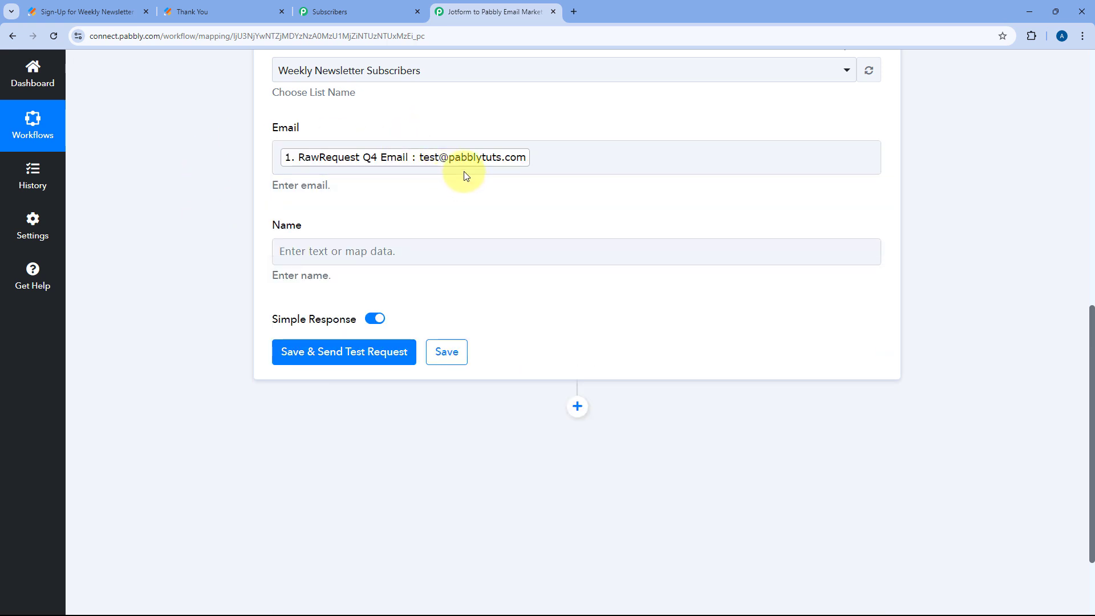
Map the Q3 first name and last name answers into the Name field
{"action": "left_click", "coordinate": [323, 257]}
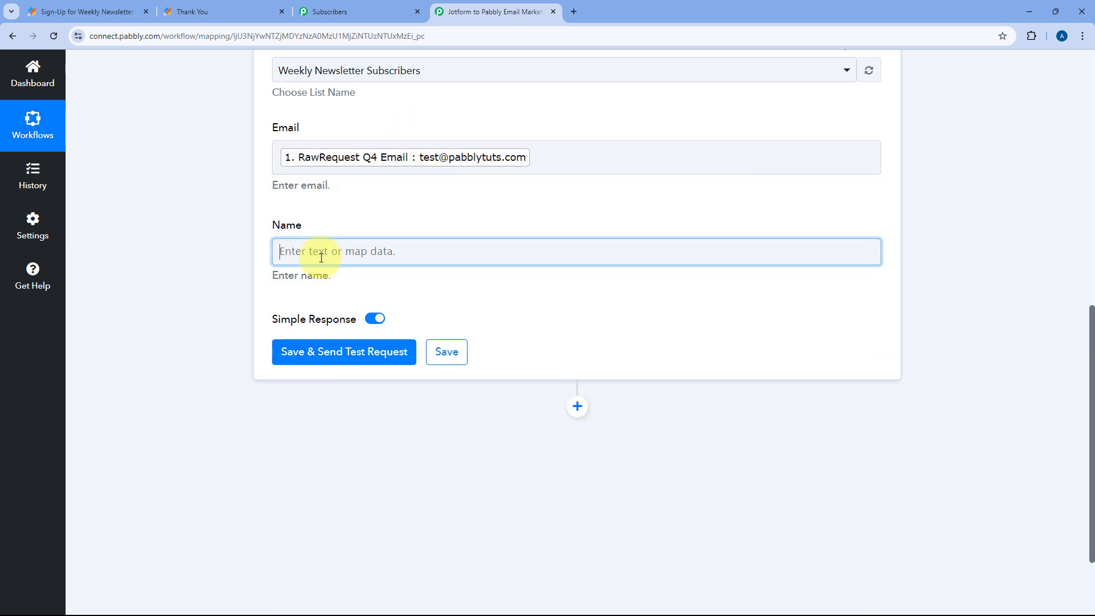
{"action": "left_click", "coordinate": [289, 257]}
{"action": "left_click", "coordinate": [391, 358]}
{"action": "scroll", "coordinate": [422, 418], "scroll_direction": "down", "scroll_amount": 5}
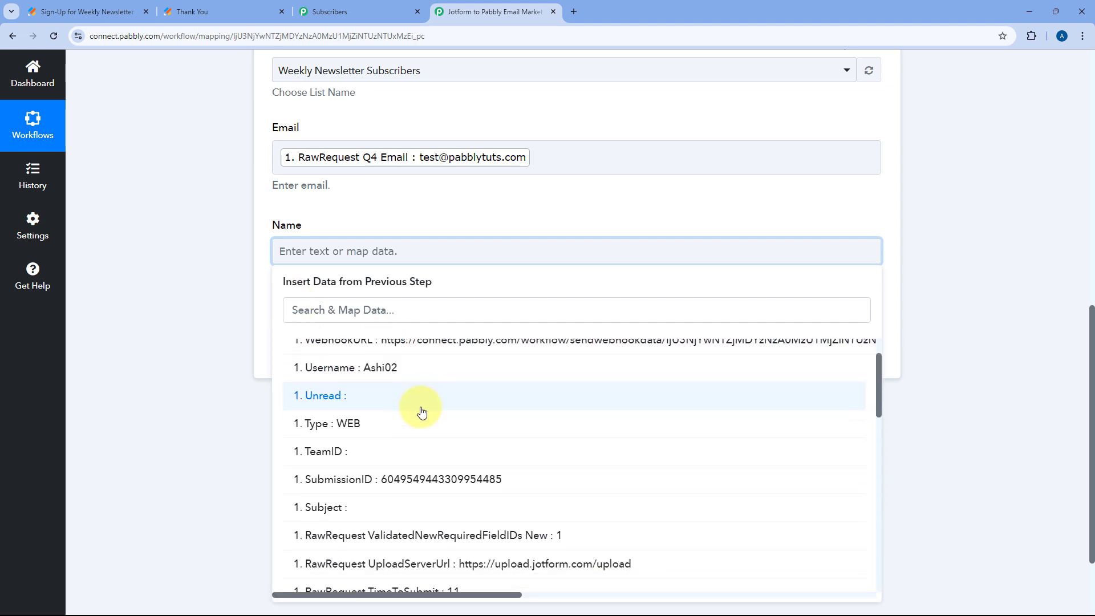
{"action": "left_click", "coordinate": [444, 500]}
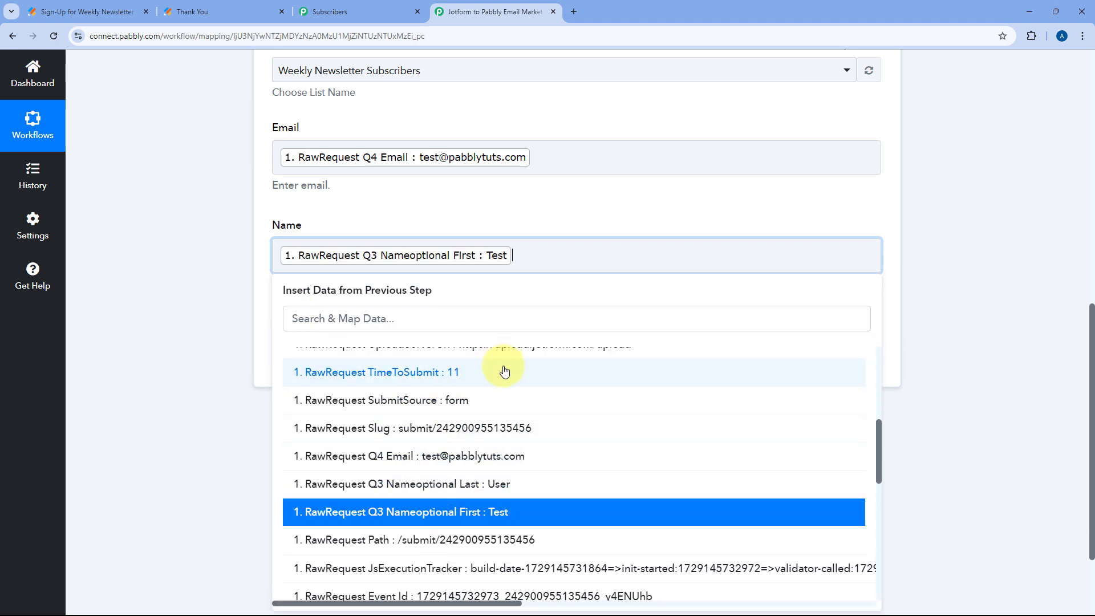
{"action": "scroll", "coordinate": [478, 435], "scroll_direction": "down", "scroll_amount": 1}
{"action": "left_click", "coordinate": [478, 435]}
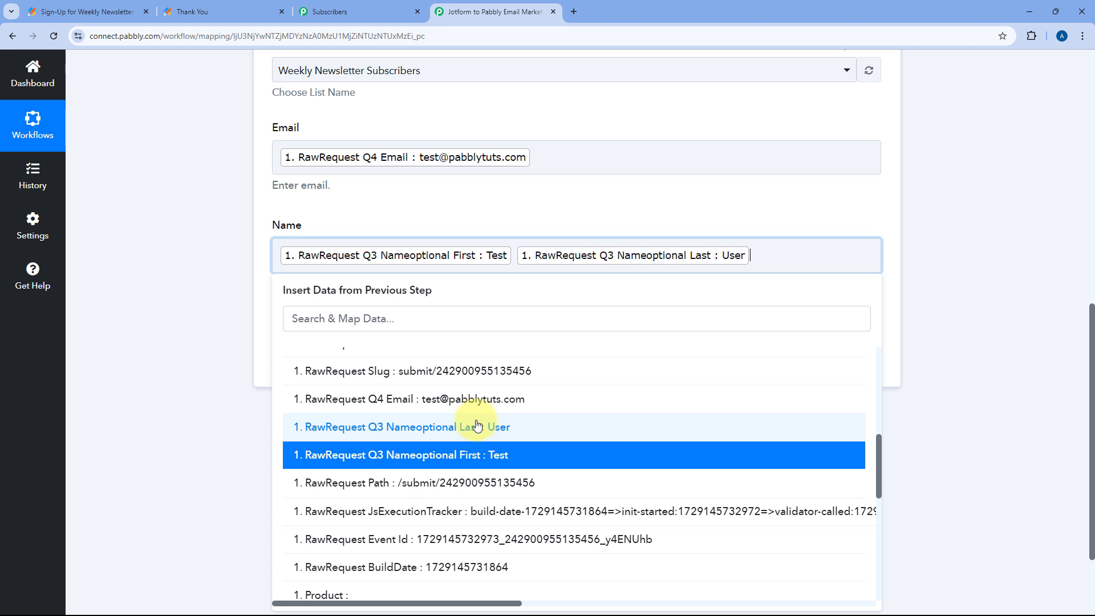
{"action": "left_click", "coordinate": [512, 212]}
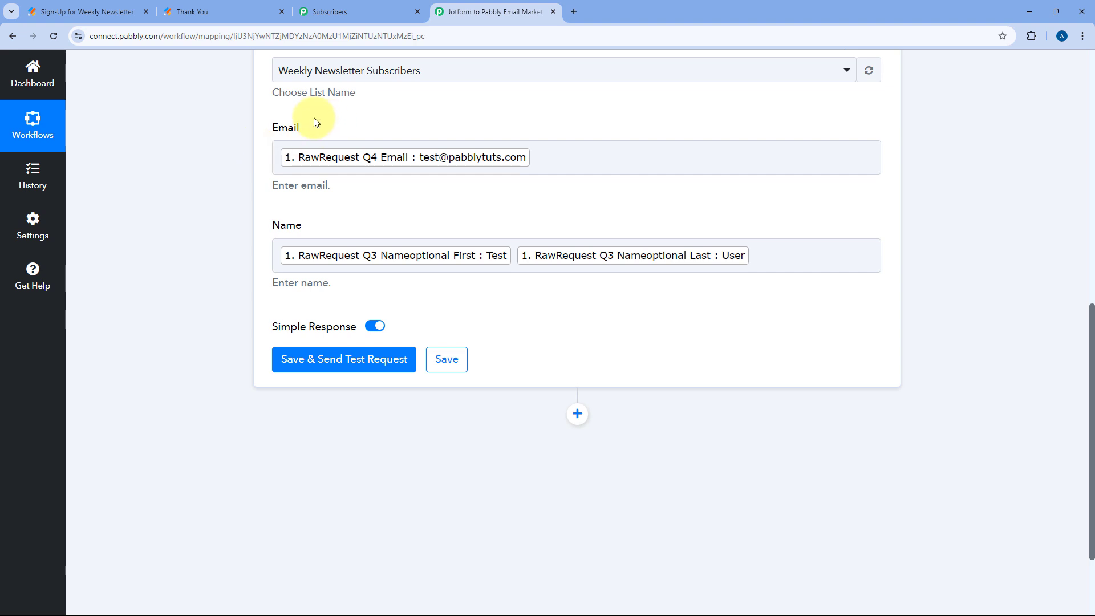
Save and send a test request, confirming status success and Total Emails In List: 2
{"action": "scroll", "coordinate": [240, 216], "scroll_direction": "down", "scroll_amount": 1}
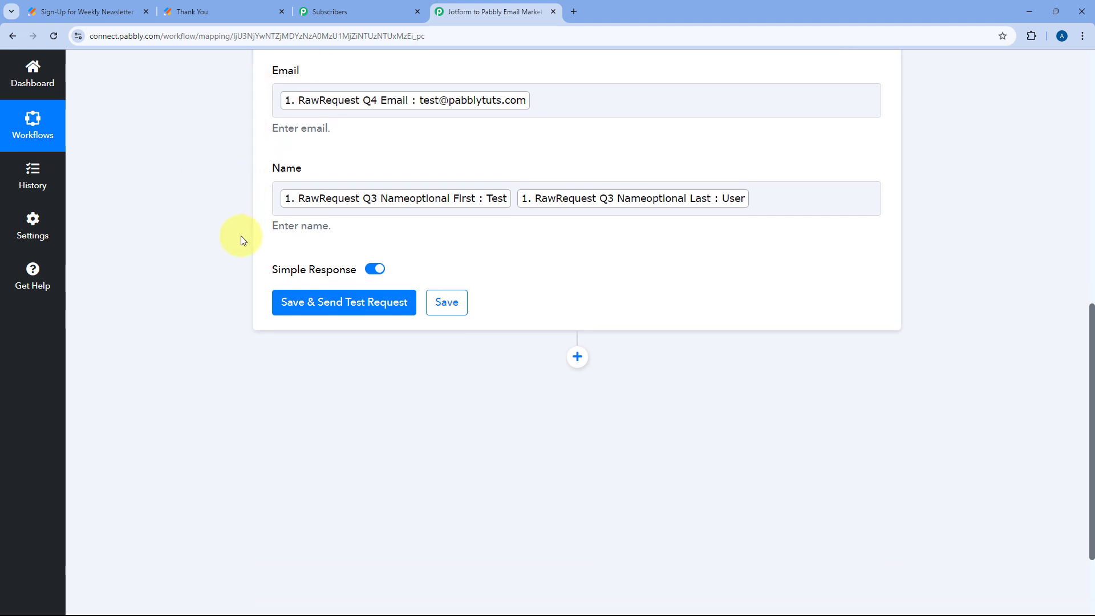
{"action": "left_click", "coordinate": [335, 311]}
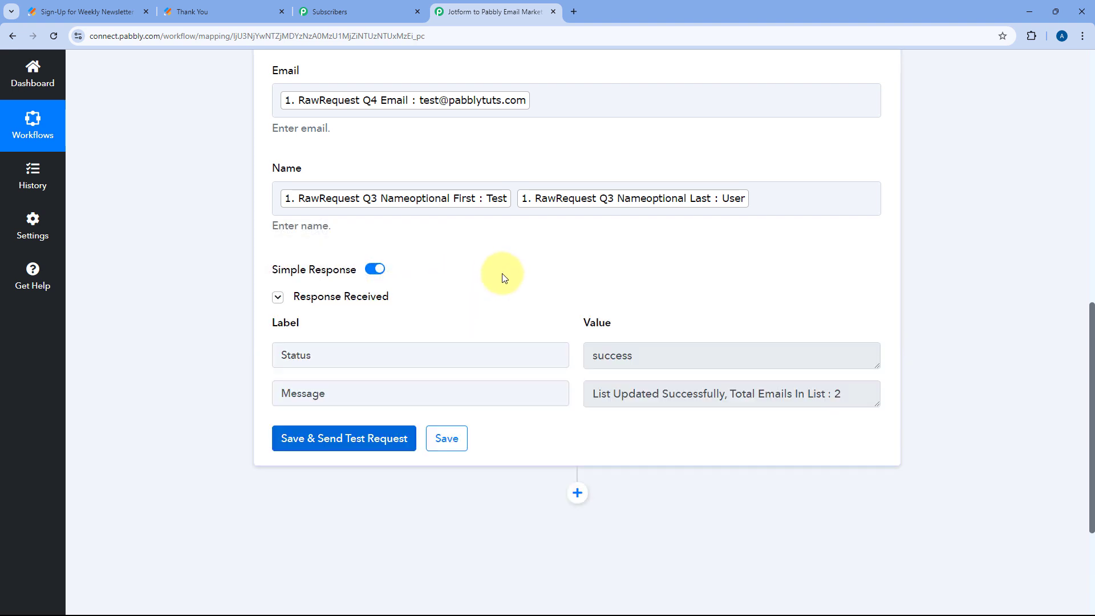
{"action": "scroll", "coordinate": [479, 273], "scroll_direction": "down", "scroll_amount": 1}
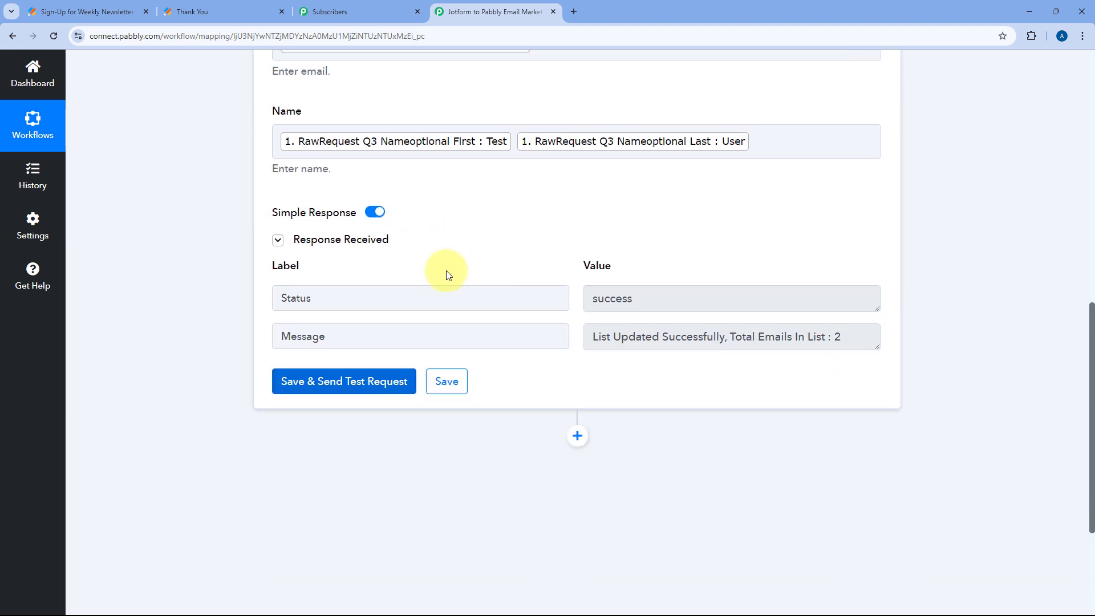
{"action": "double_click", "coordinate": [625, 293]}
{"action": "left_click", "coordinate": [569, 280]}
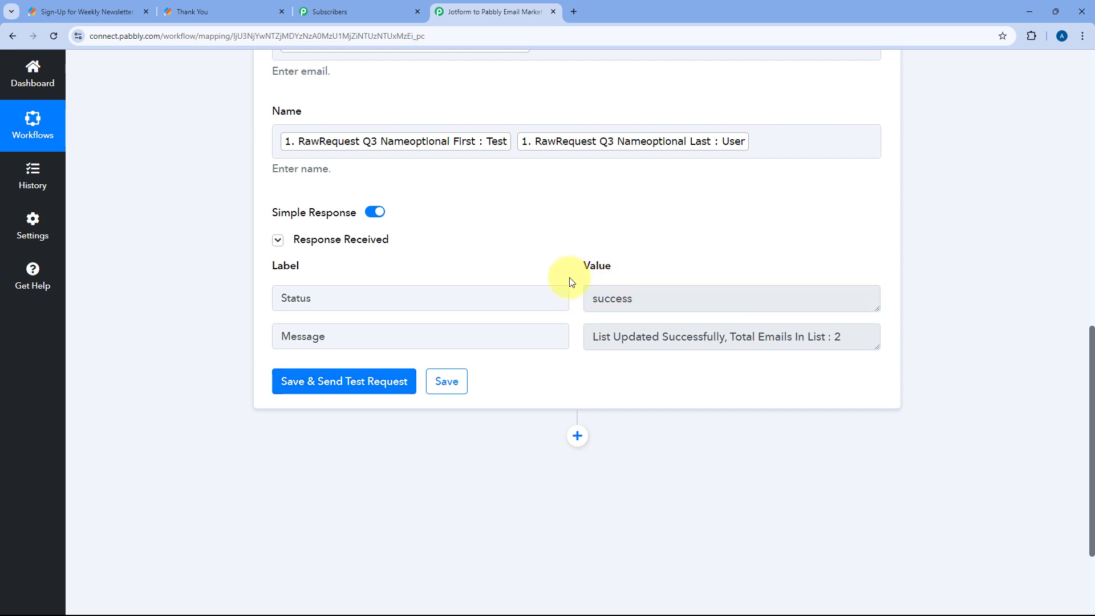
{"action": "scroll", "coordinate": [565, 271], "scroll_direction": "up", "scroll_amount": 3}
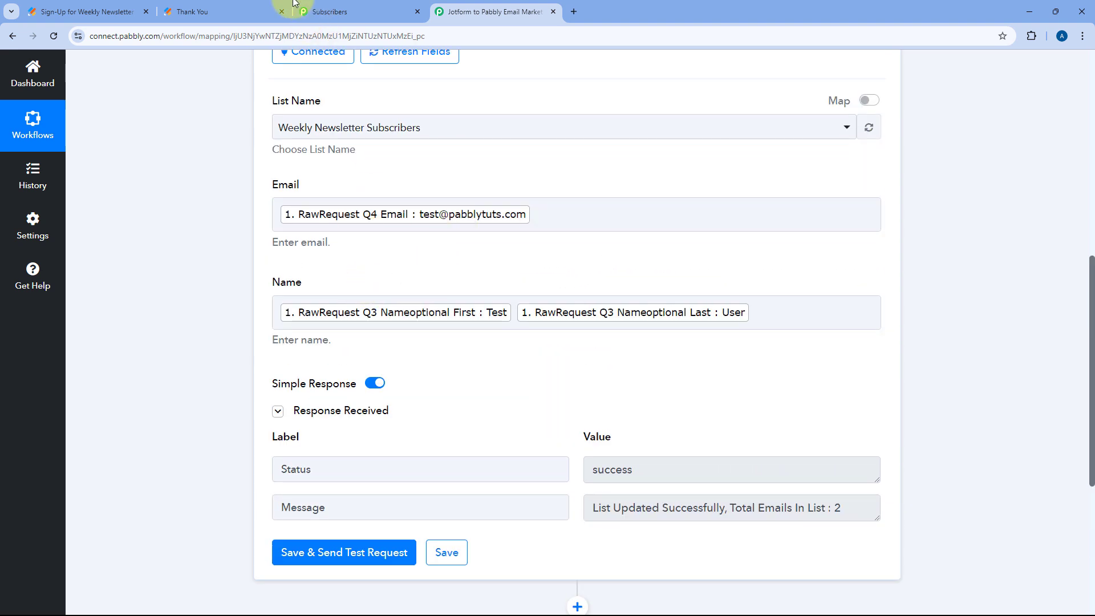
Reload Pabbly Email Marketing subscribers and open the Weekly Newsletter Subscribers list
{"action": "left_click", "coordinate": [231, 12]}
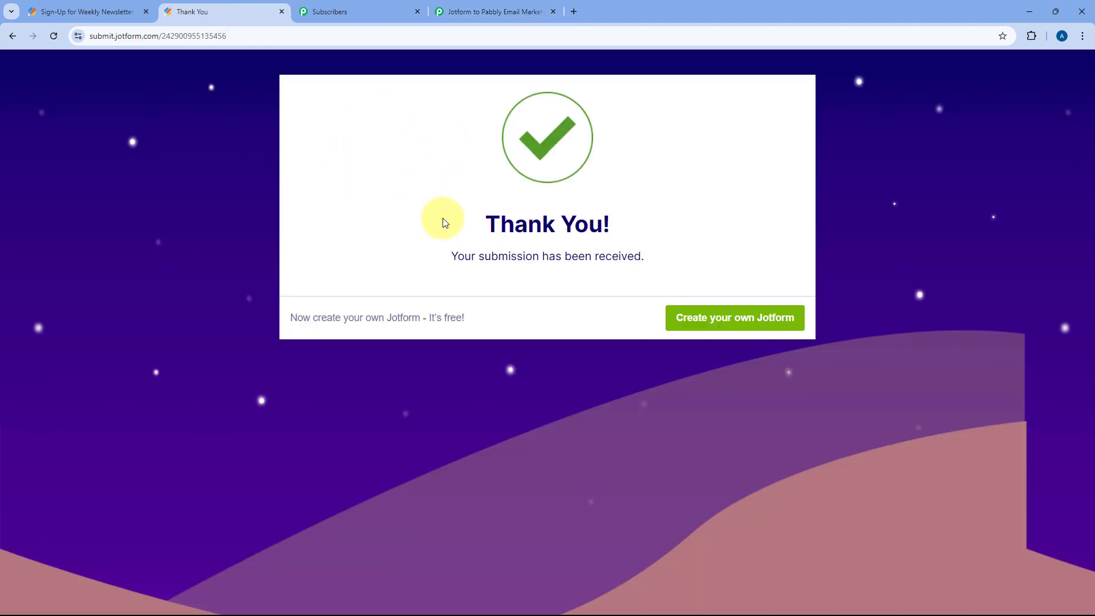
{"action": "left_click", "coordinate": [493, 12]}
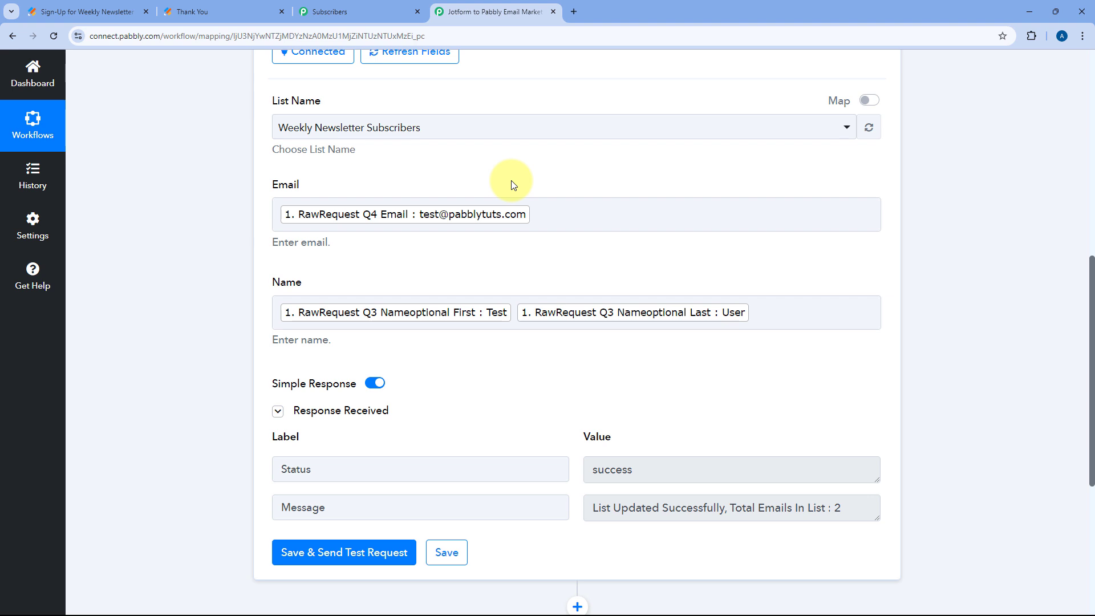
{"action": "left_click", "coordinate": [353, 11]}
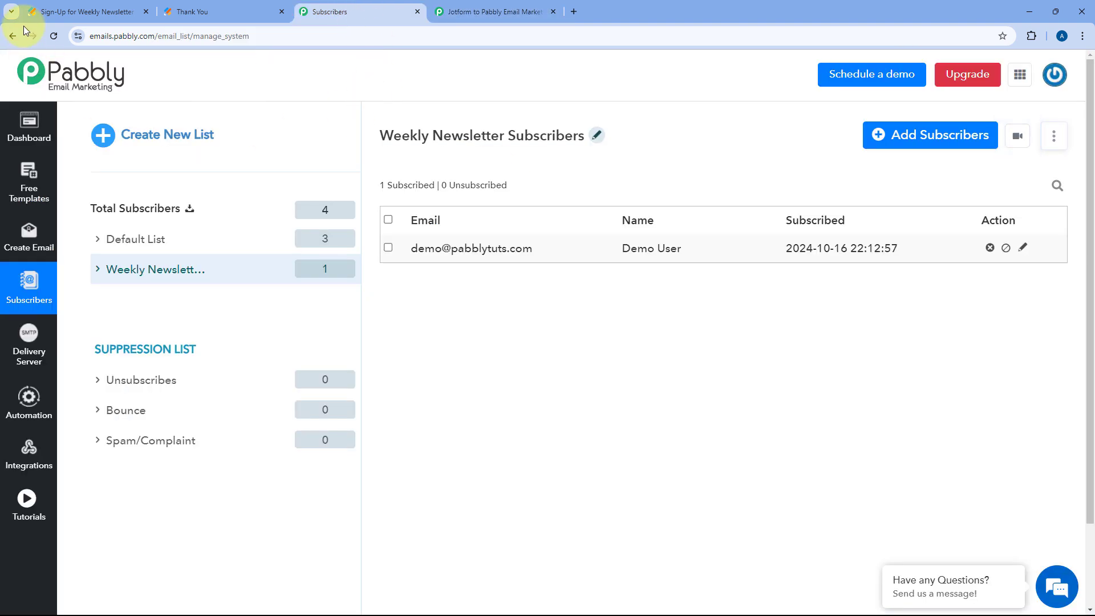
{"action": "left_click", "coordinate": [47, 36]}
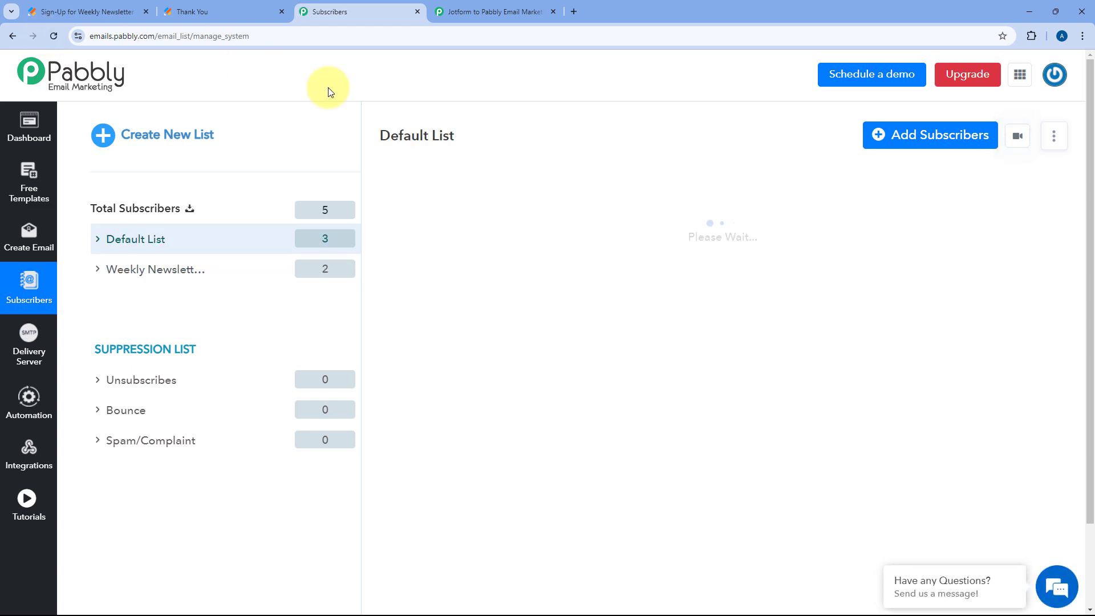
{"action": "left_click", "coordinate": [199, 278]}
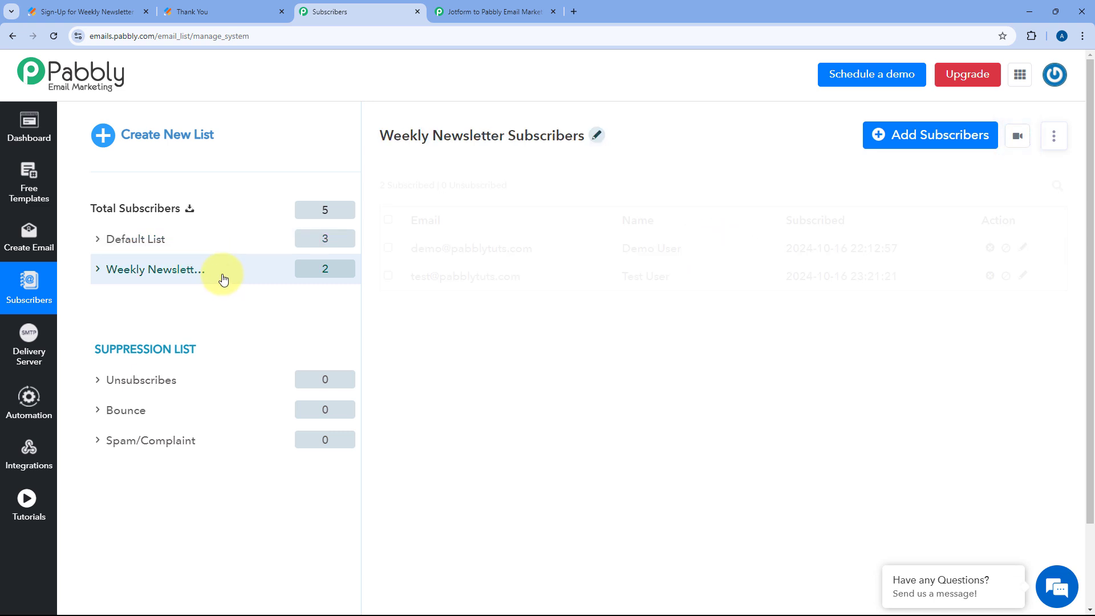
Verify the Test User subscriber row is listed, then go back to the workflow
{"action": "left_click_drag", "start_coordinate": [410, 277], "coordinate": [523, 279]}
{"action": "left_click", "coordinate": [542, 283]}
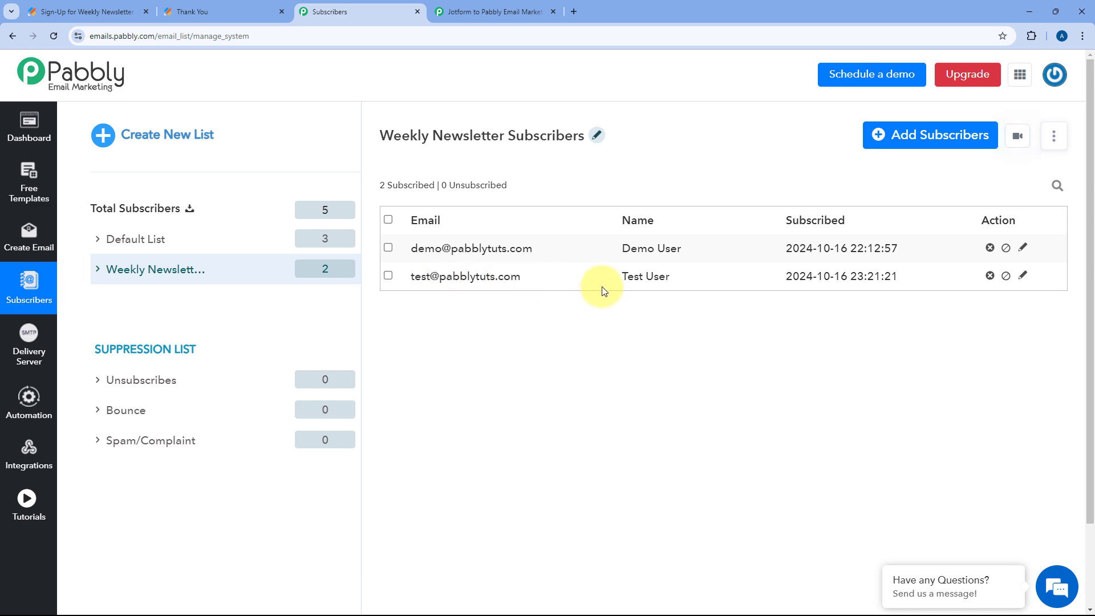
{"action": "left_click_drag", "start_coordinate": [670, 277], "coordinate": [604, 308]}
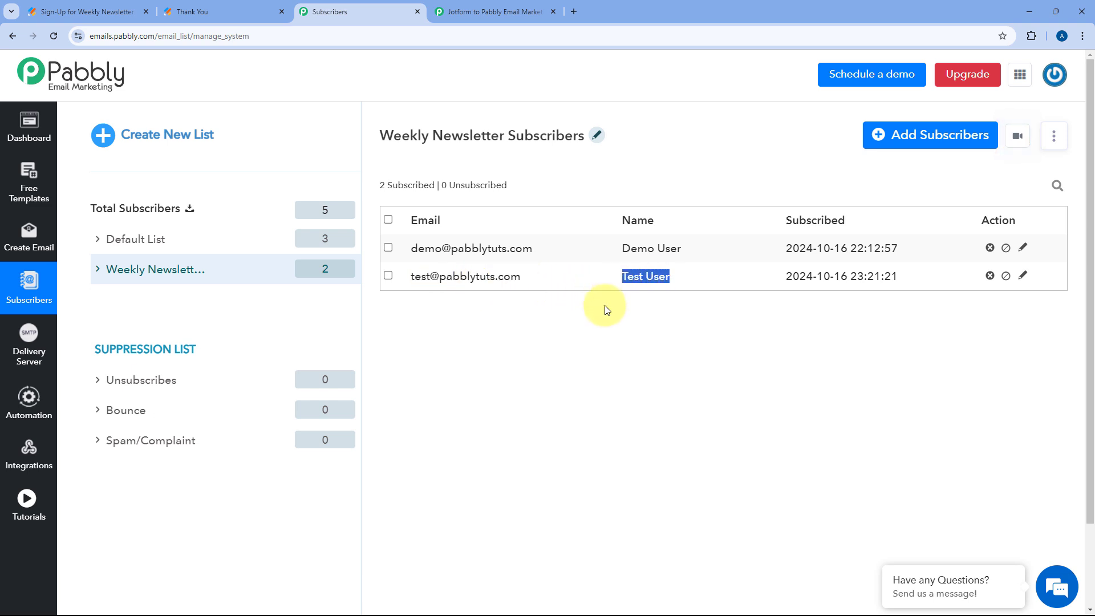
{"action": "left_click", "coordinate": [607, 306]}
{"action": "left_click", "coordinate": [240, 7]}
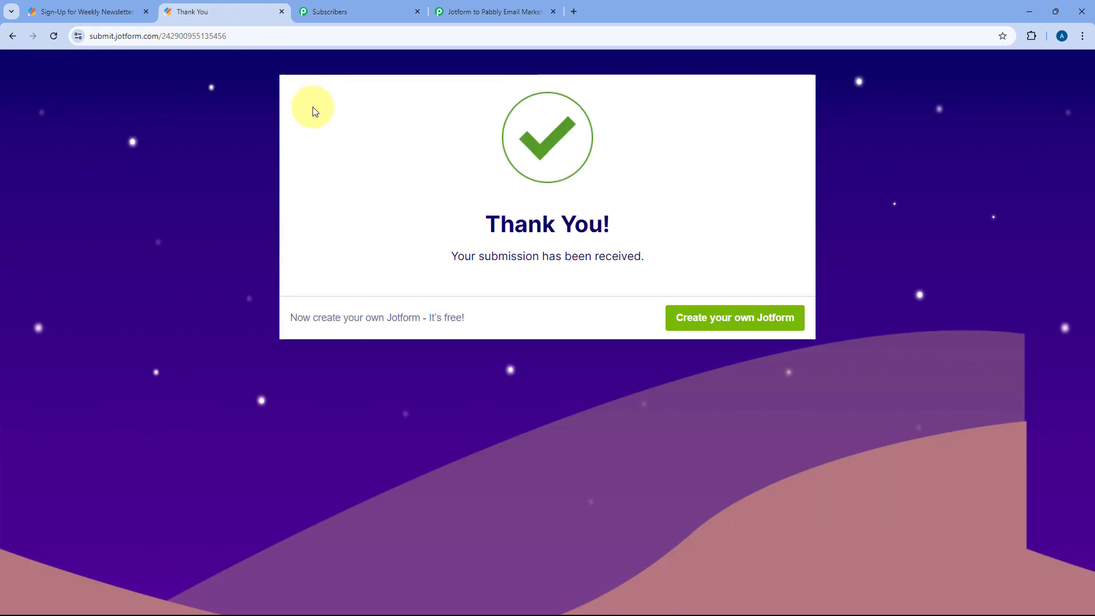
{"action": "left_click", "coordinate": [349, 7]}
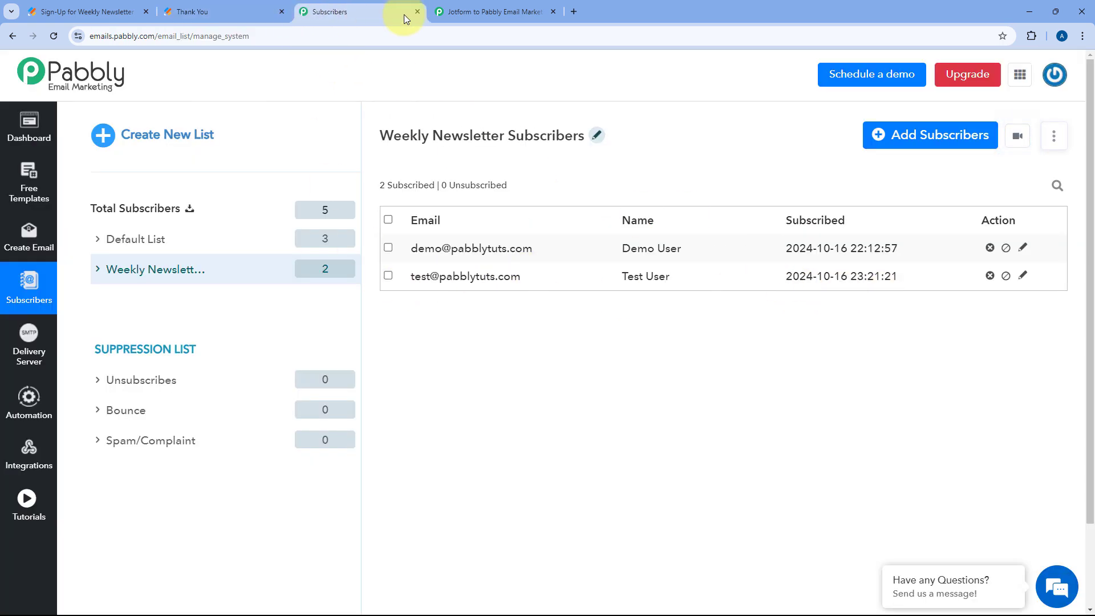
{"action": "left_click", "coordinate": [479, 9]}
{"action": "scroll", "coordinate": [599, 171], "scroll_direction": "up", "scroll_amount": 4}
Collapse the Add Subscribers step, view the whole workflow, then switch to the Jotform page
{"action": "left_click", "coordinate": [598, 122]}
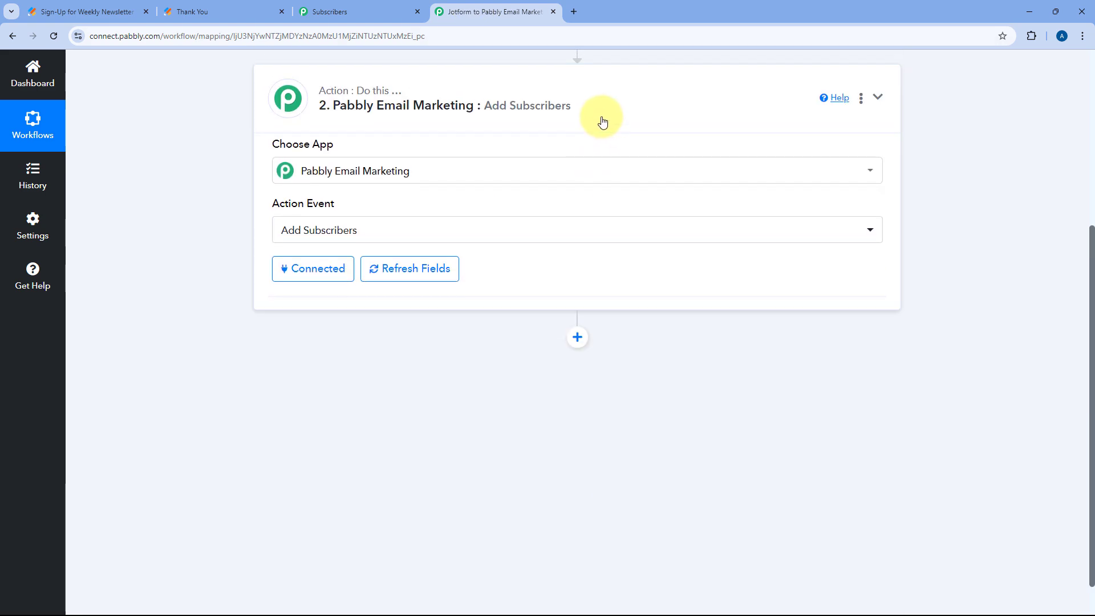
{"action": "scroll", "coordinate": [604, 219], "scroll_direction": "up", "scroll_amount": 1}
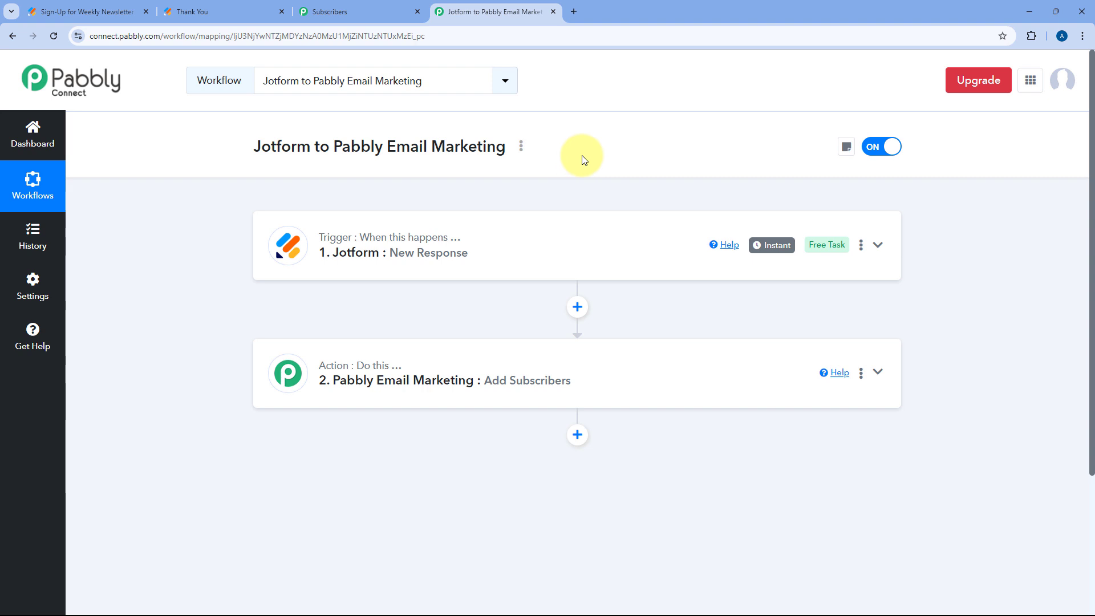
{"action": "left_click", "coordinate": [205, 12]}
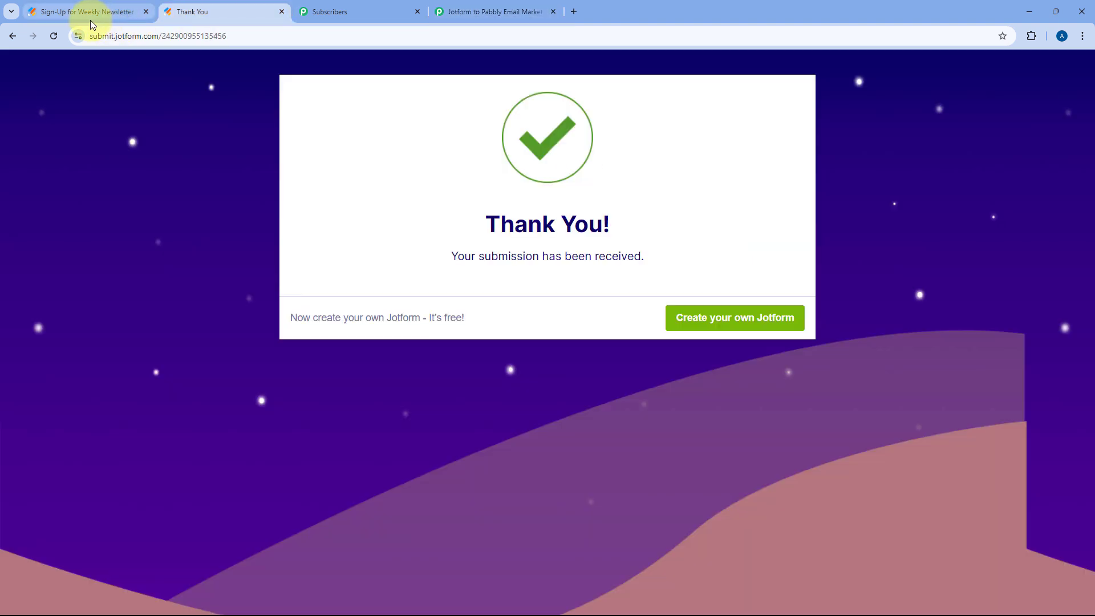
Reload the sign-up form and submit a new entry with a dummy name and email
{"action": "left_click", "coordinate": [54, 36]}
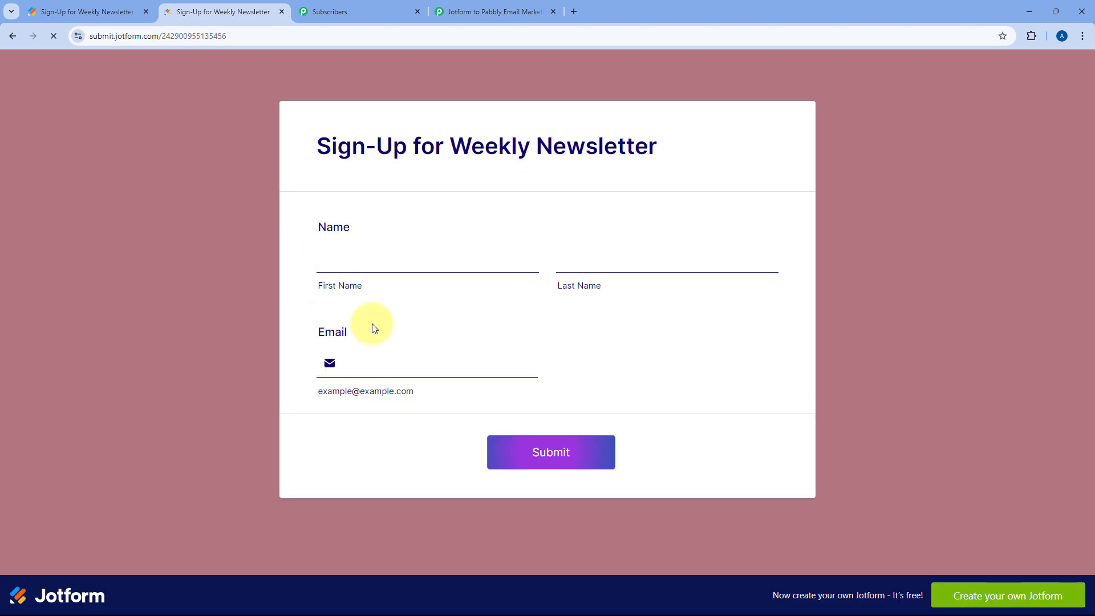
{"action": "left_click", "coordinate": [394, 266]}
{"action": "type", "text": "Dumm"}
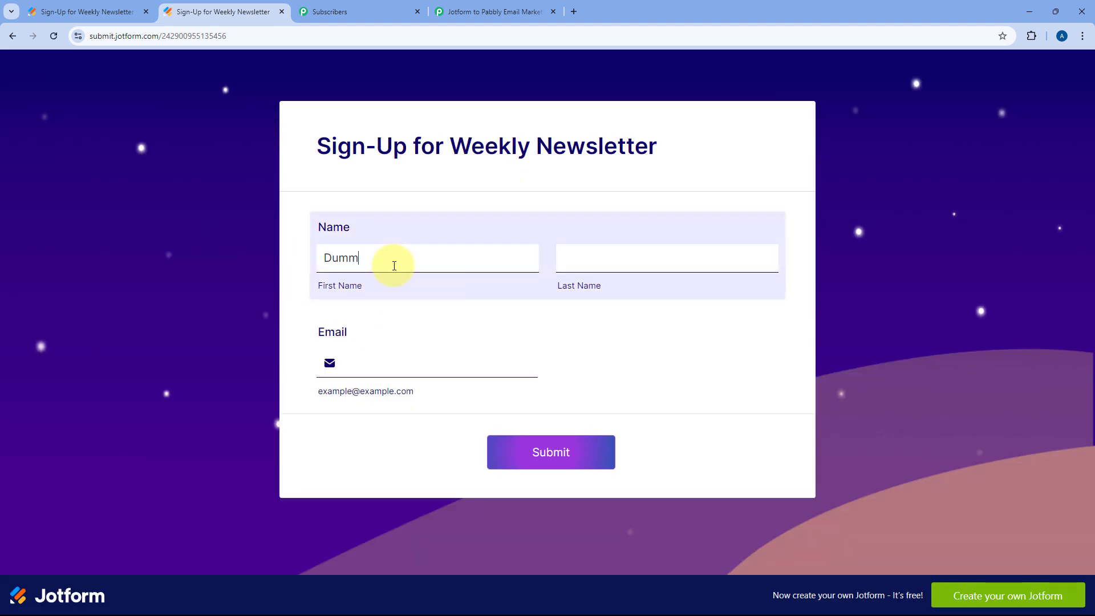
{"action": "type", "text": "User"}
{"action": "key", "text": "Tab"}
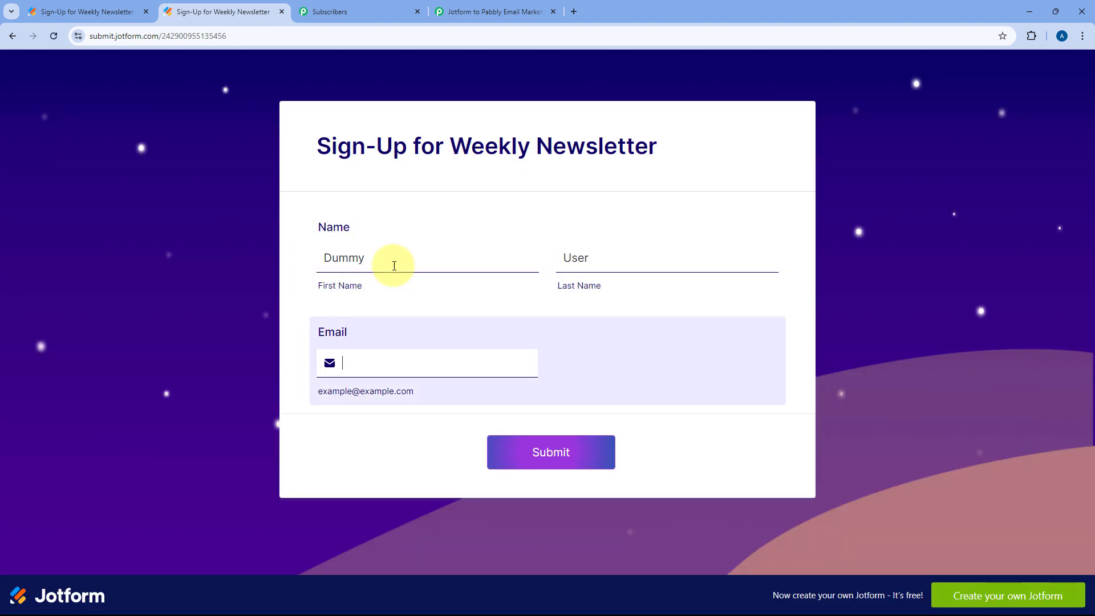
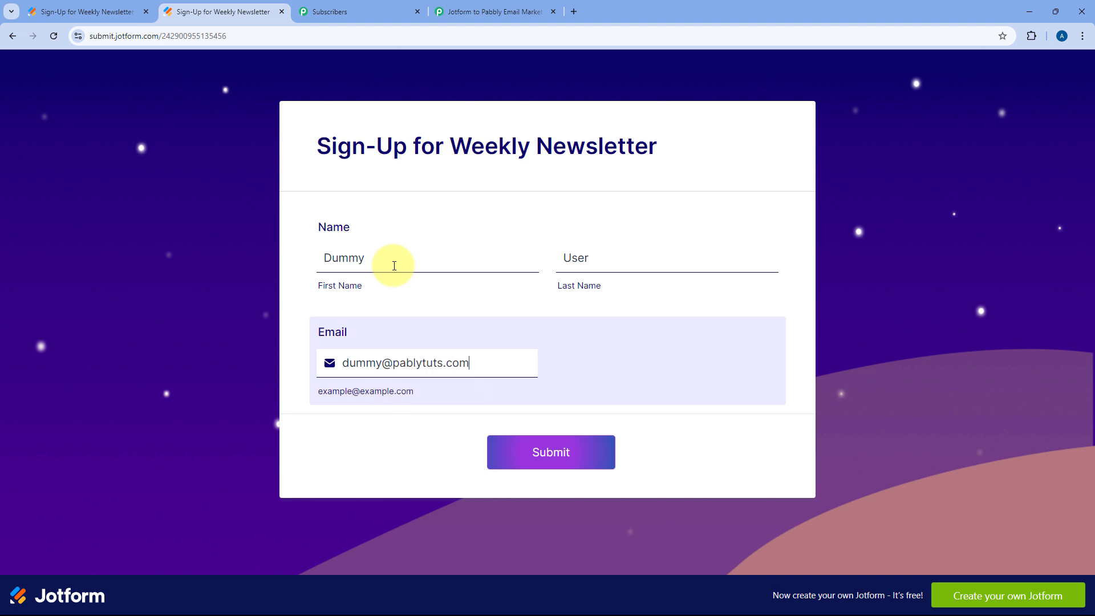
{"action": "left_click", "coordinate": [547, 455]}
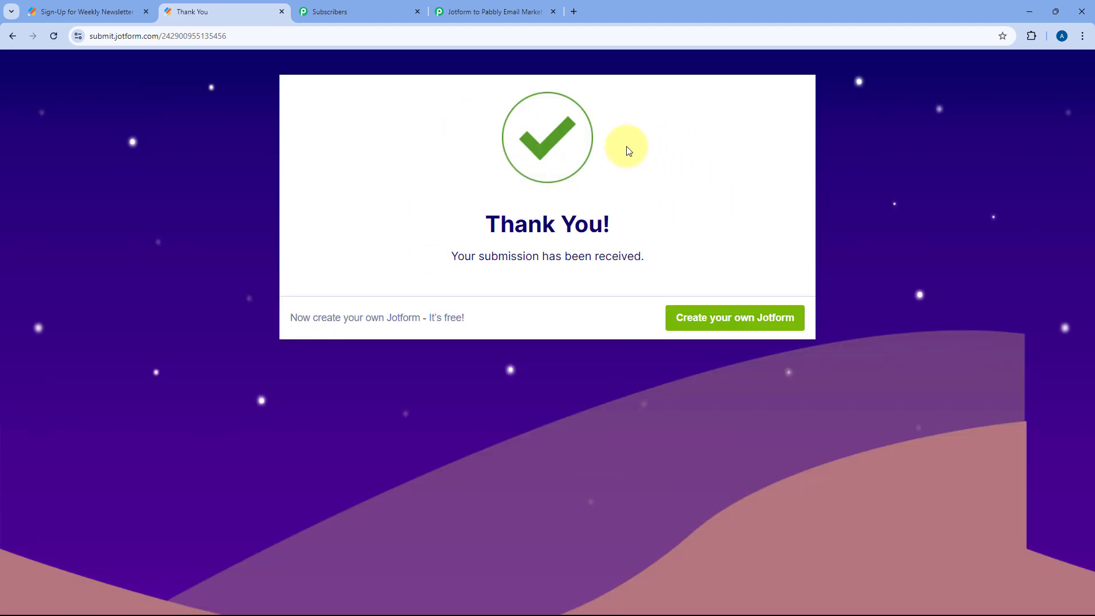
Reload Weekly Newsletter Subscribers, confirm the new dummy subscriber appears (3 total), then return to the workflow
{"action": "left_click", "coordinate": [343, 13]}
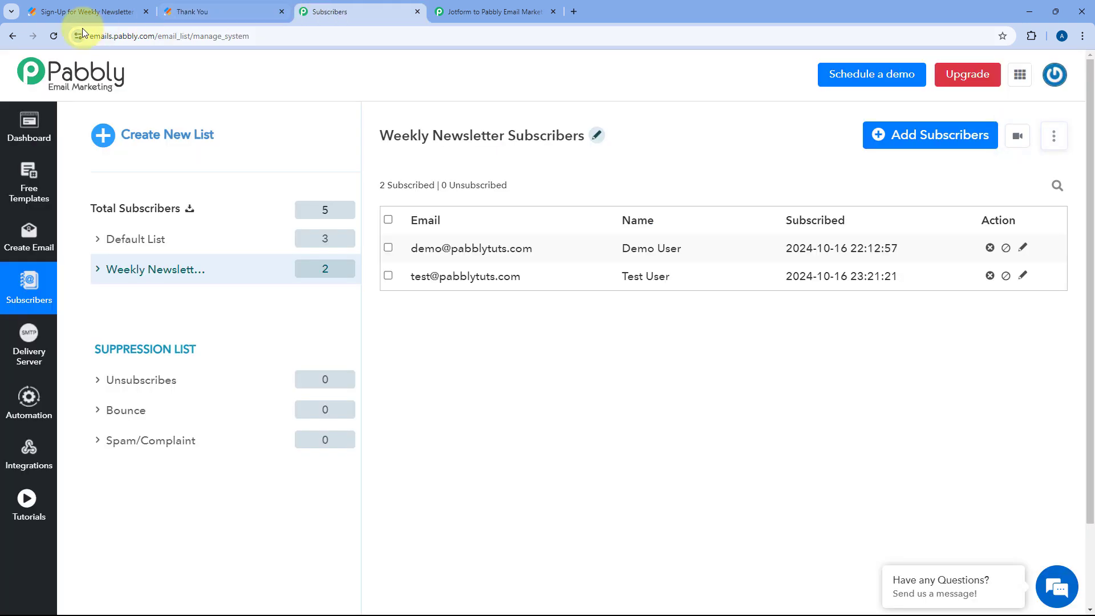
{"action": "left_click", "coordinate": [55, 36]}
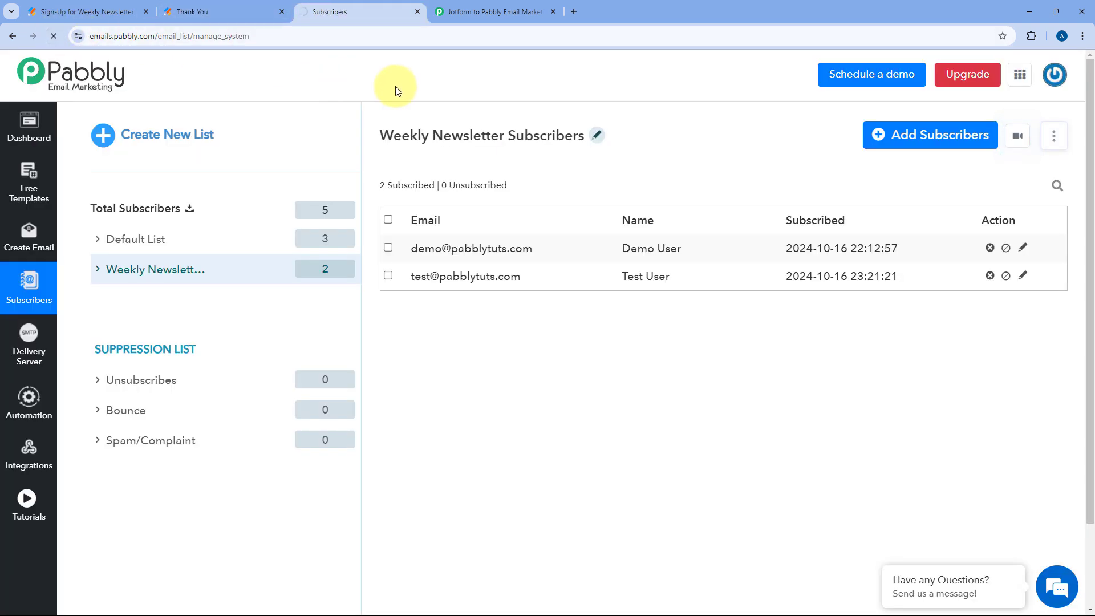
{"action": "left_click", "coordinate": [191, 276]}
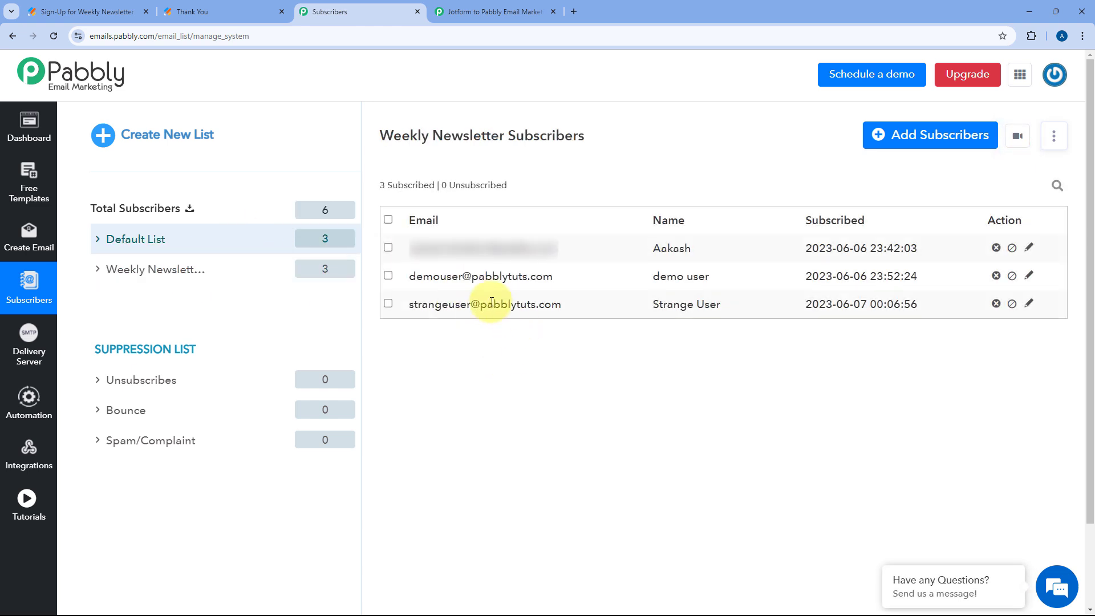
{"action": "left_click", "coordinate": [174, 267]}
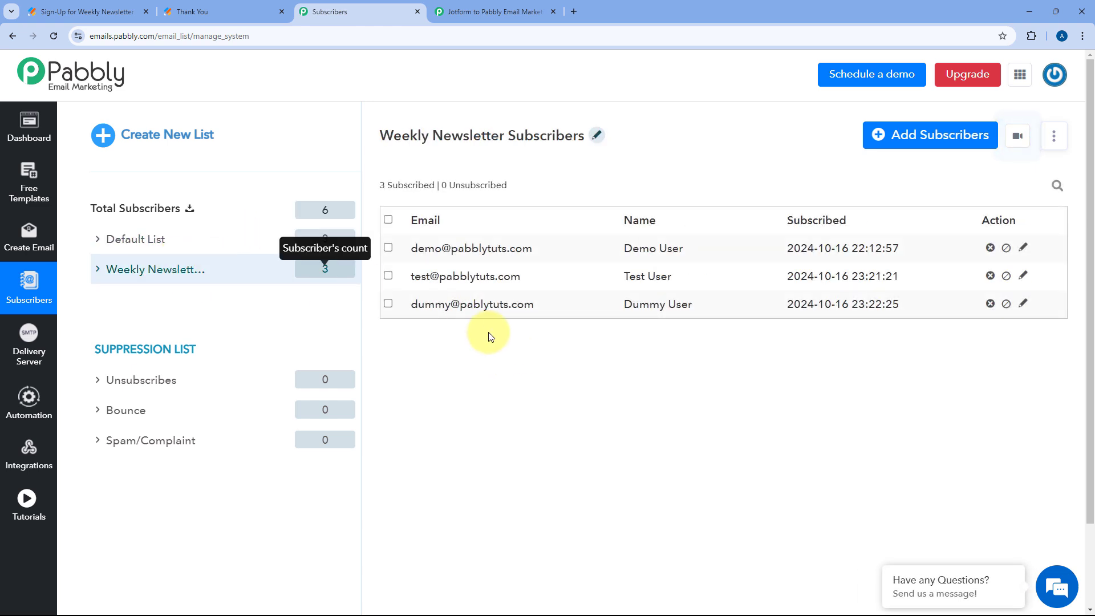
{"action": "left_click_drag", "start_coordinate": [535, 305], "coordinate": [386, 307]}
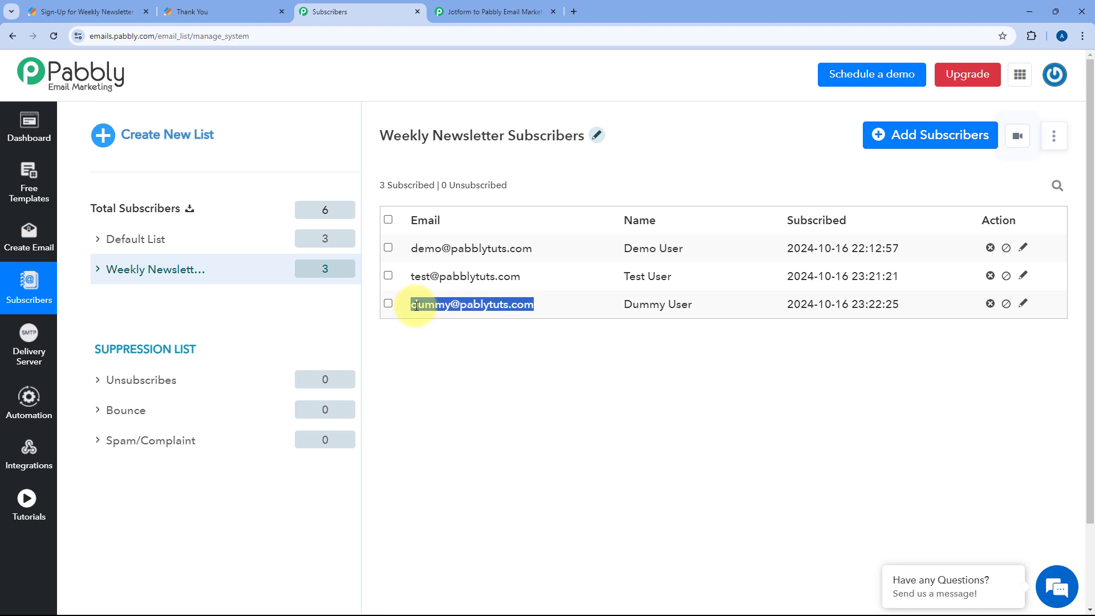
{"action": "left_click_drag", "start_coordinate": [692, 305], "coordinate": [580, 308]}
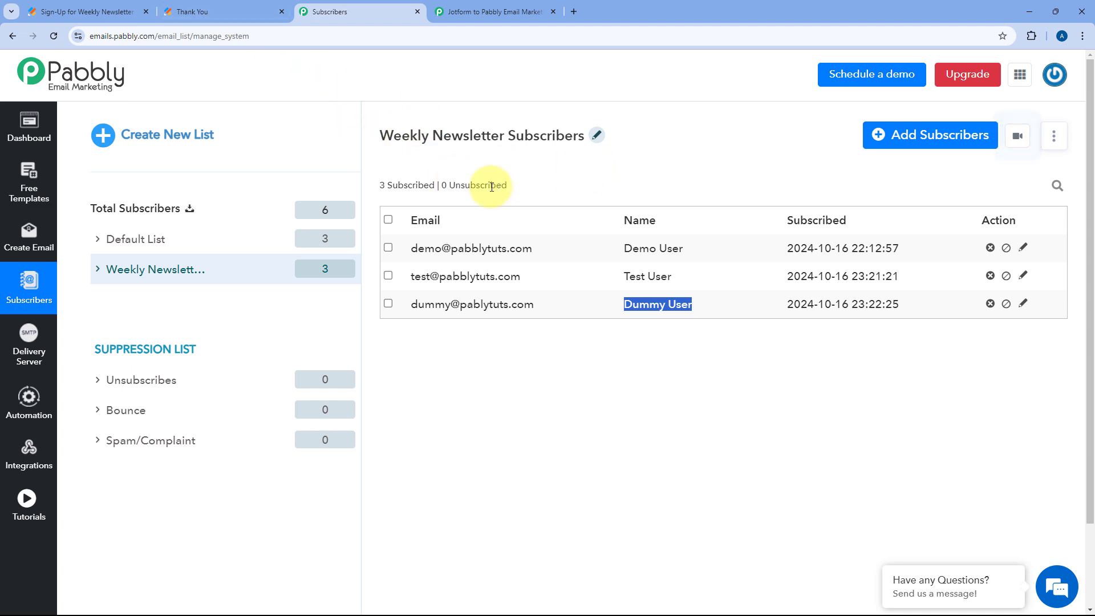
{"action": "left_click", "coordinate": [509, 6]}
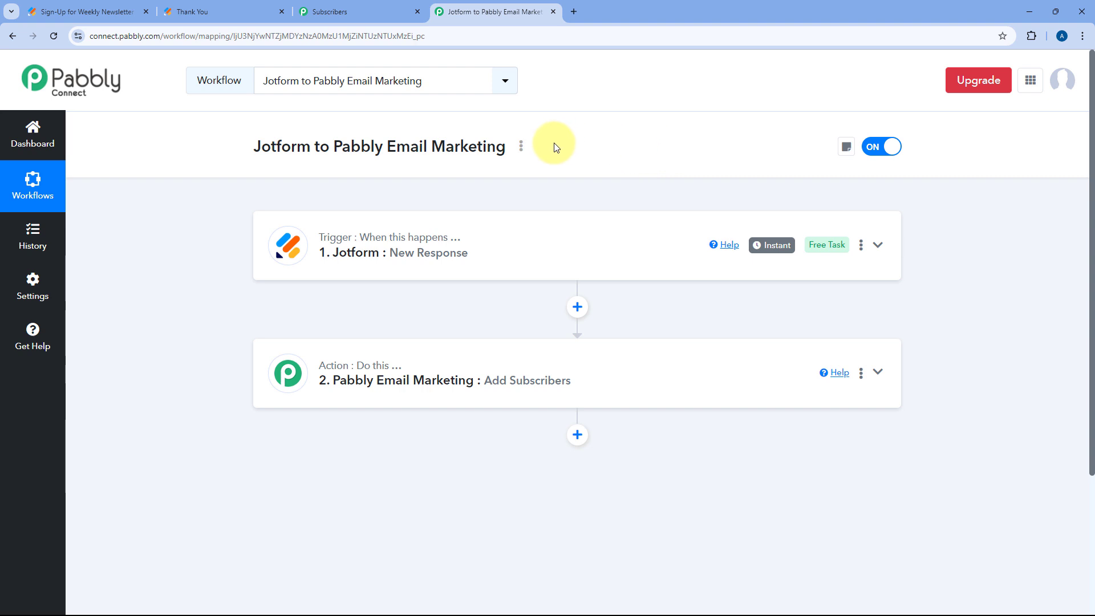